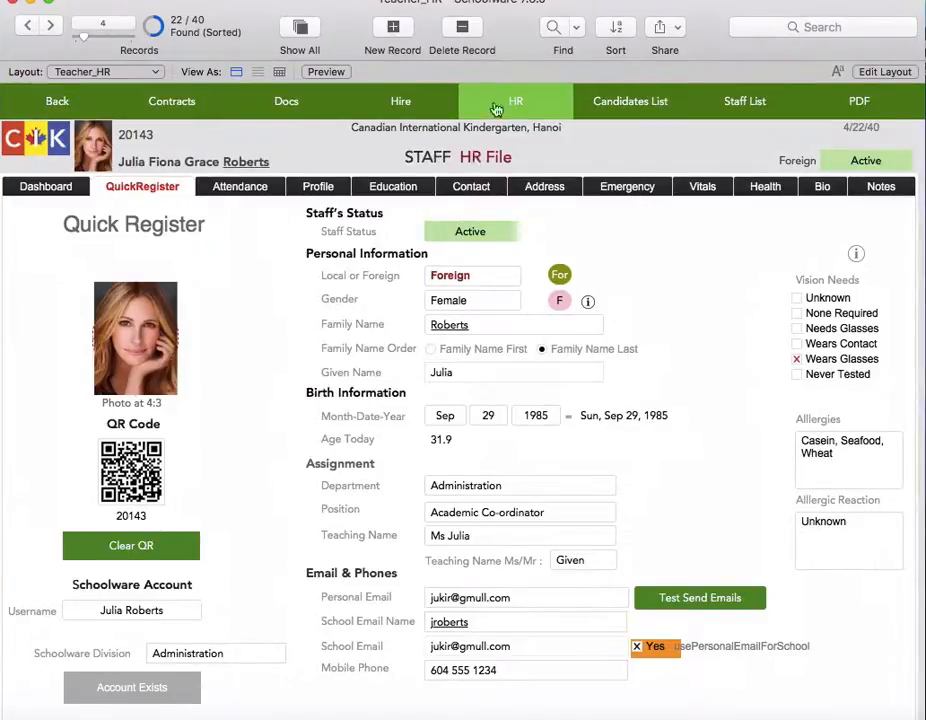
Review the choices offered for Local or Foreign, Gender and Family Name on the staff member's Quick Register page
drag(527, 6, 405, 3)
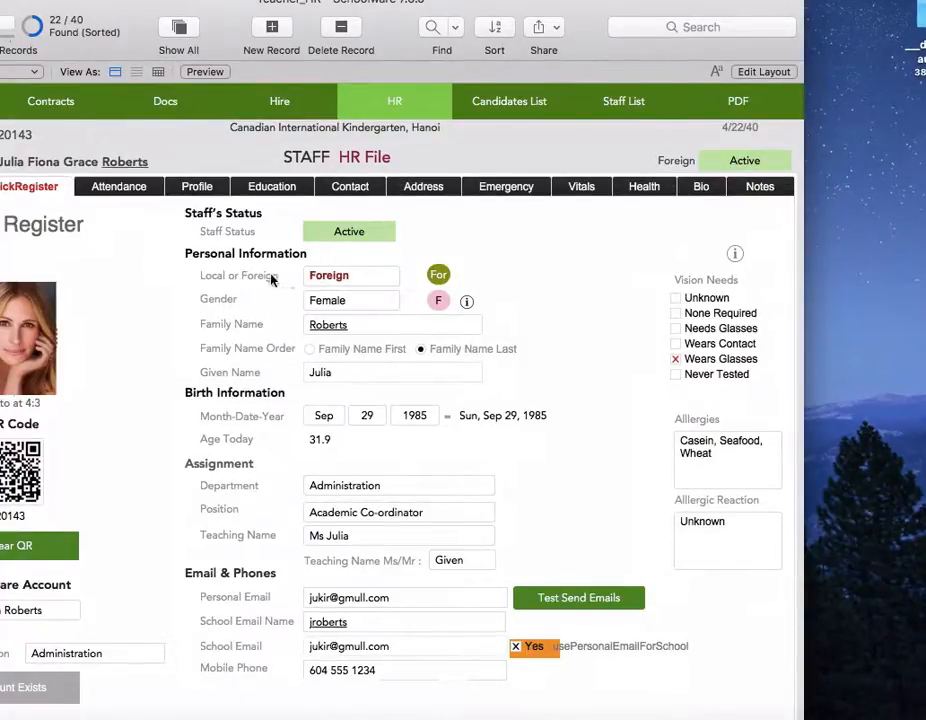
click(368, 276)
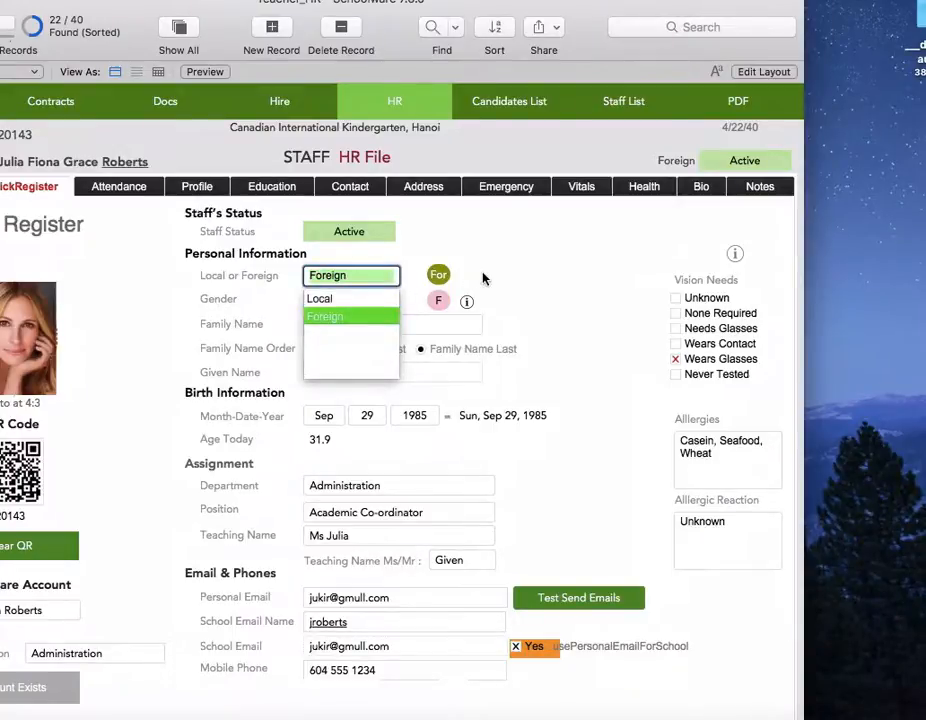
click(484, 277)
click(372, 278)
click(410, 279)
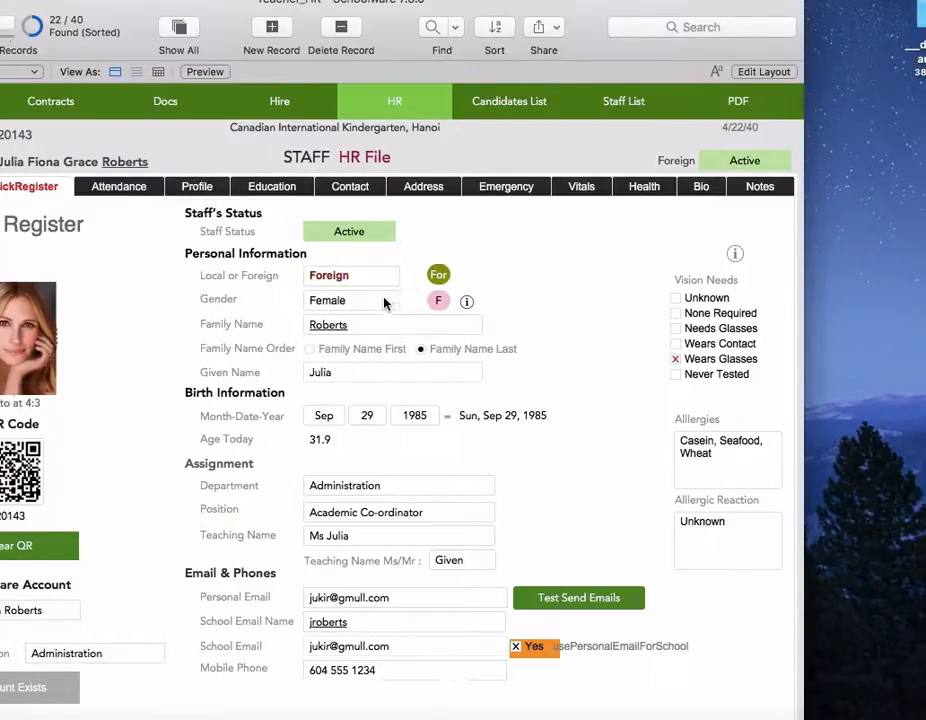
click(379, 302)
click(510, 318)
click(465, 329)
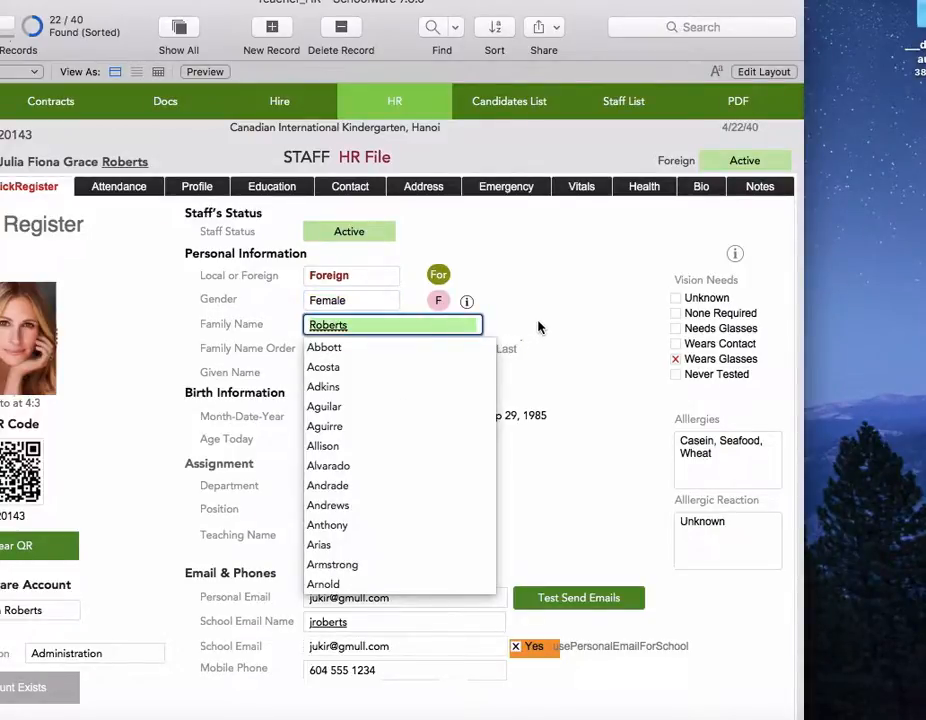
click(535, 450)
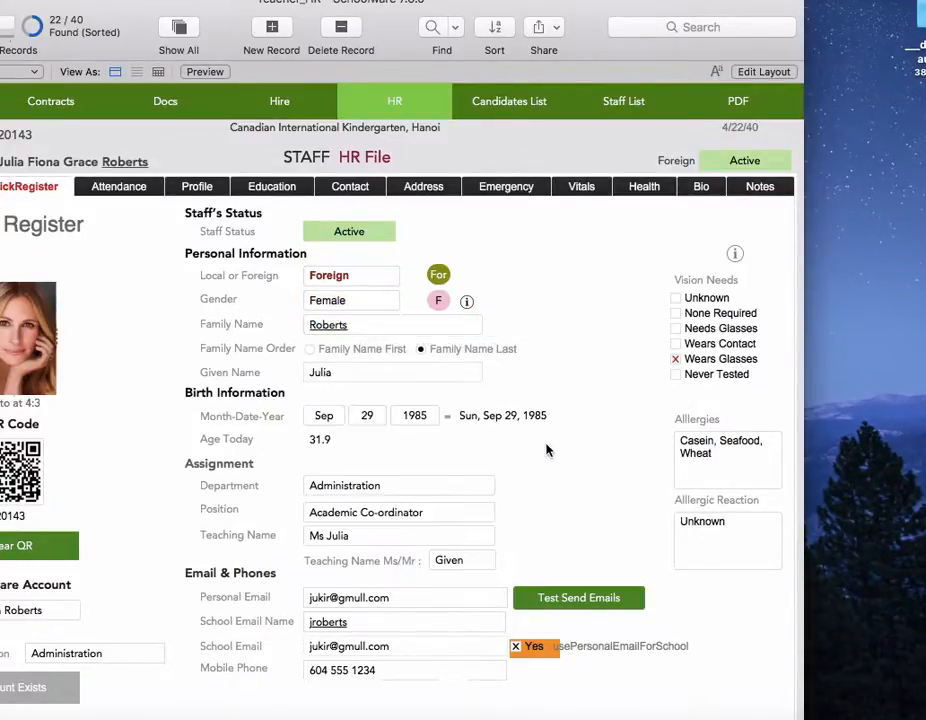
Try the family name order as Family Name First, returning it to Family Name Last
click(360, 350)
click(420, 350)
click(395, 352)
click(421, 351)
Try the Needs Glasses, Wears Contact and Wears Glasses options under Vision Needs, leaving every option unticked
click(681, 329)
click(687, 344)
click(677, 359)
click(677, 360)
Examine the full list of family names offered for a Foreign staff member
click(380, 281)
click(380, 281)
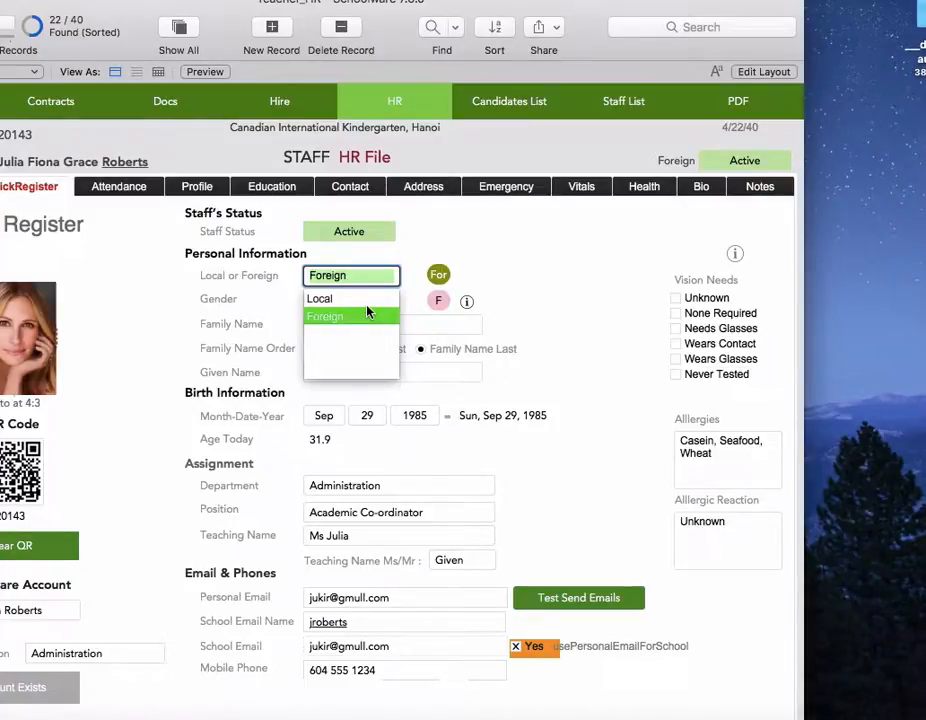
click(414, 286)
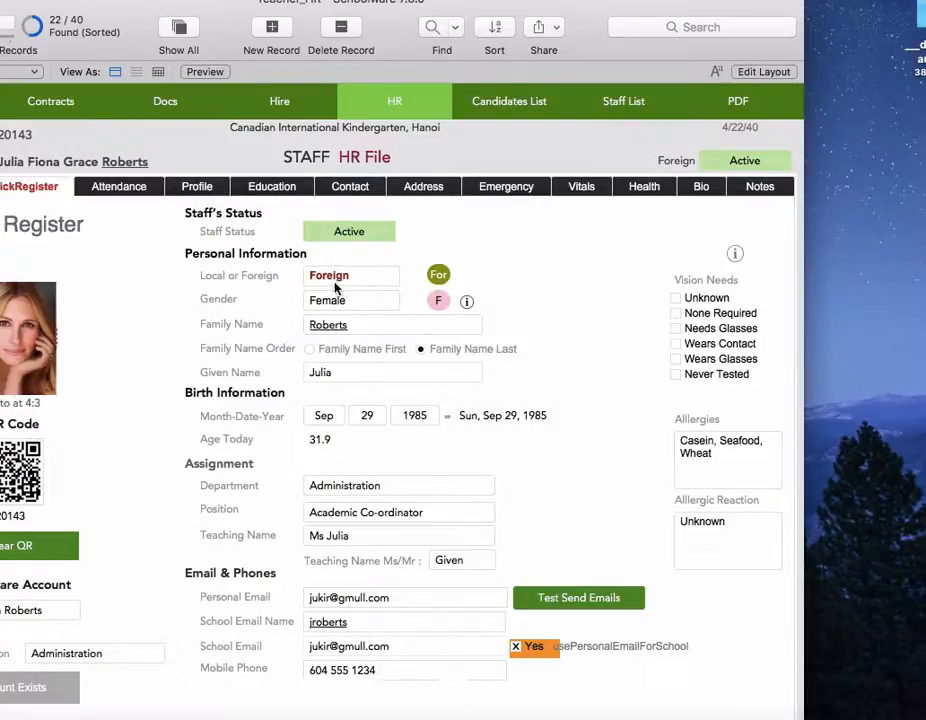
click(455, 326)
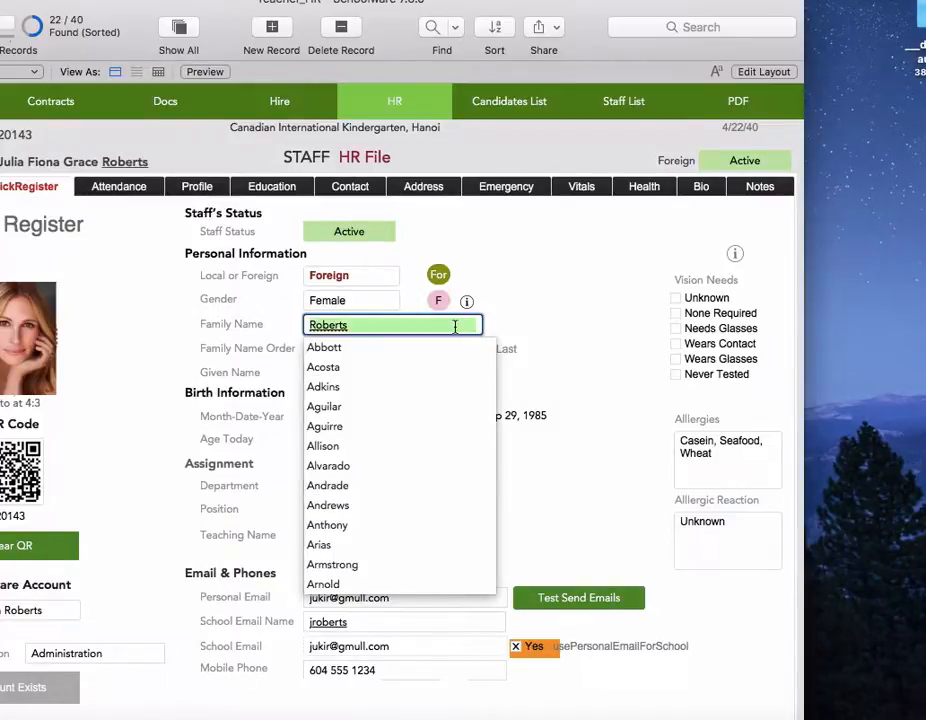
scroll(406, 458, down, 8)
scroll(406, 458, down, 15)
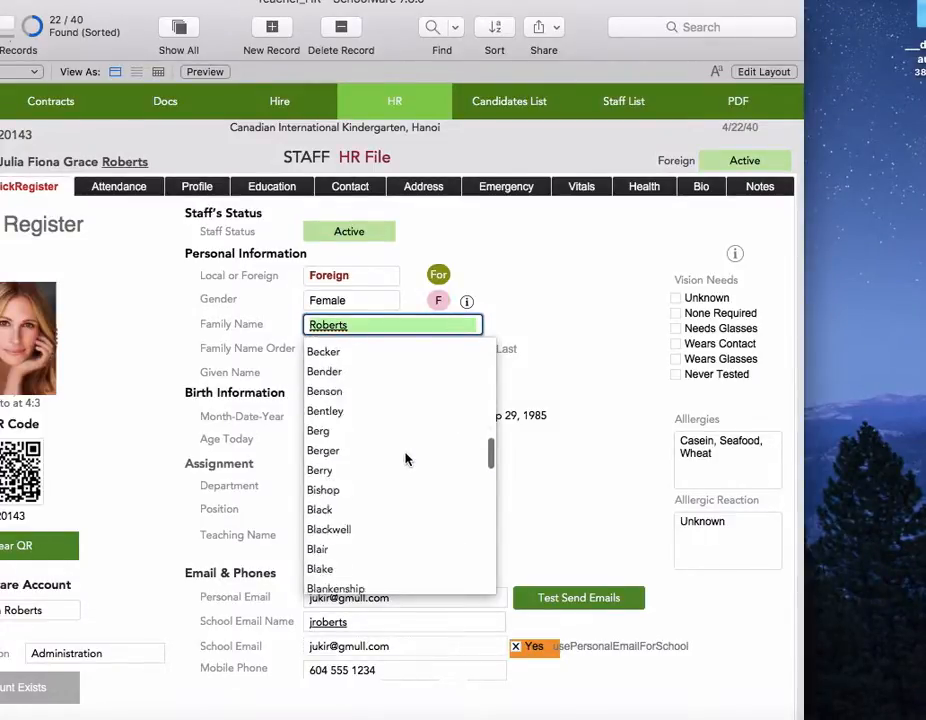
scroll(406, 458, down, 5)
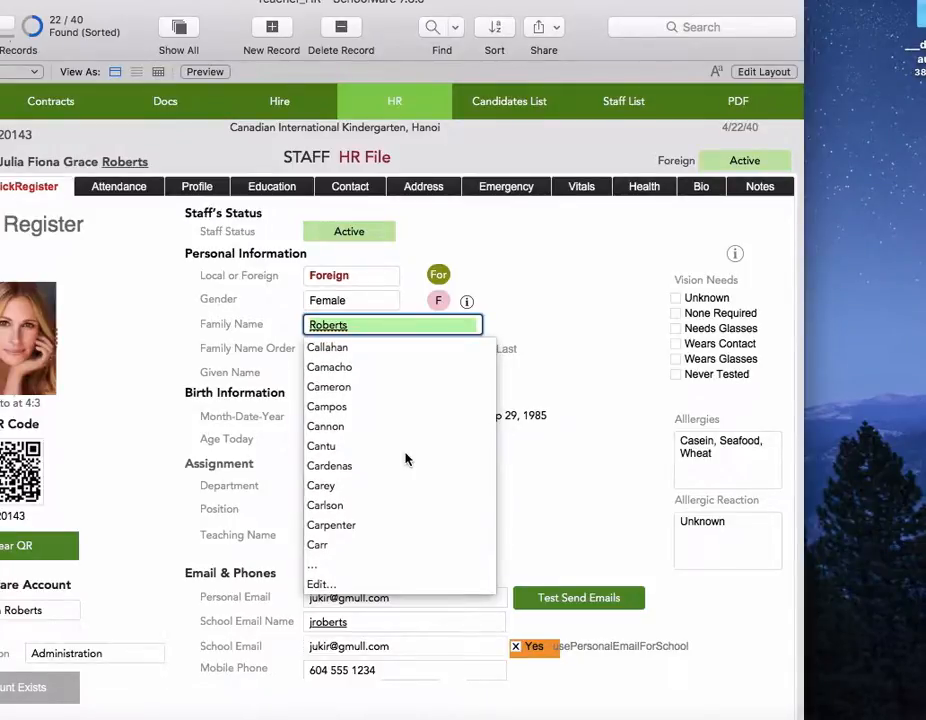
click(571, 364)
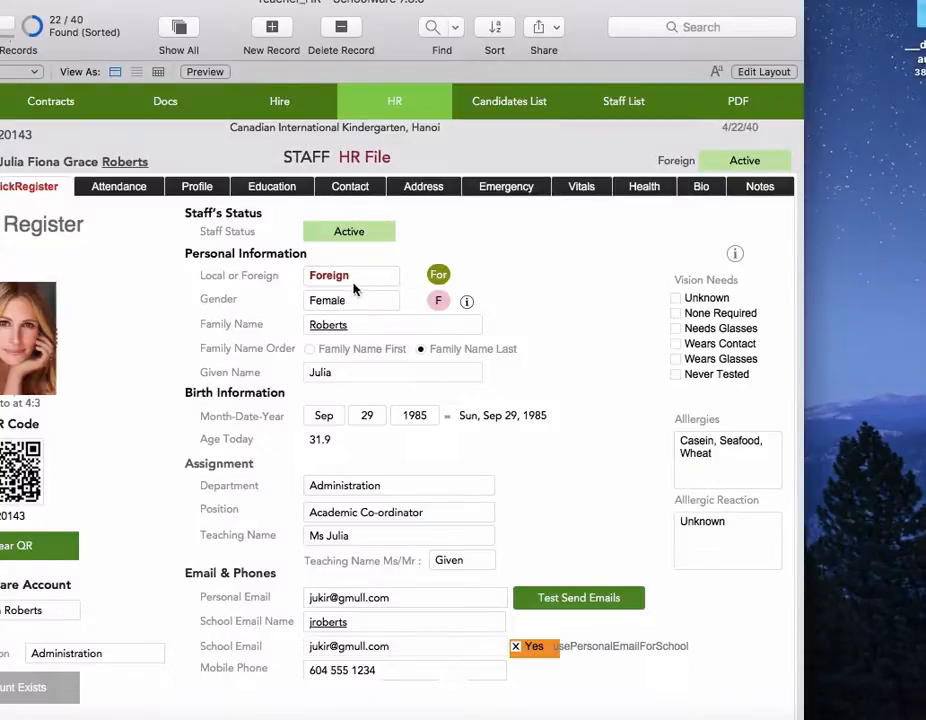
Set Local or Foreign to Local and dismiss the file insertion dialog without choosing a file
click(358, 277)
key(Escape)
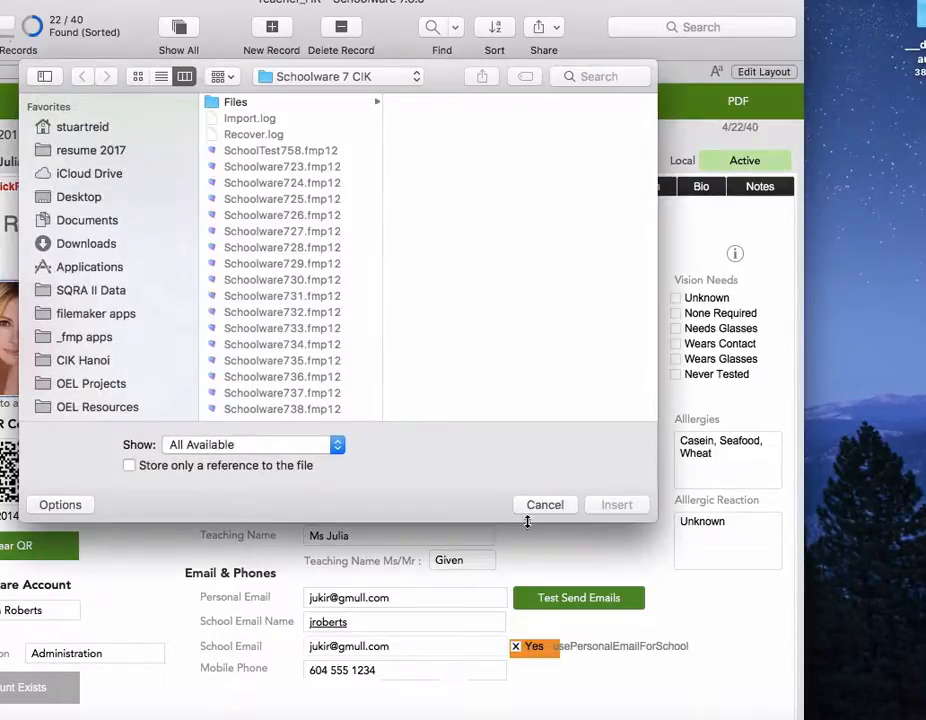
click(530, 503)
Examine the full list of family names offered for a Local staff member
click(389, 330)
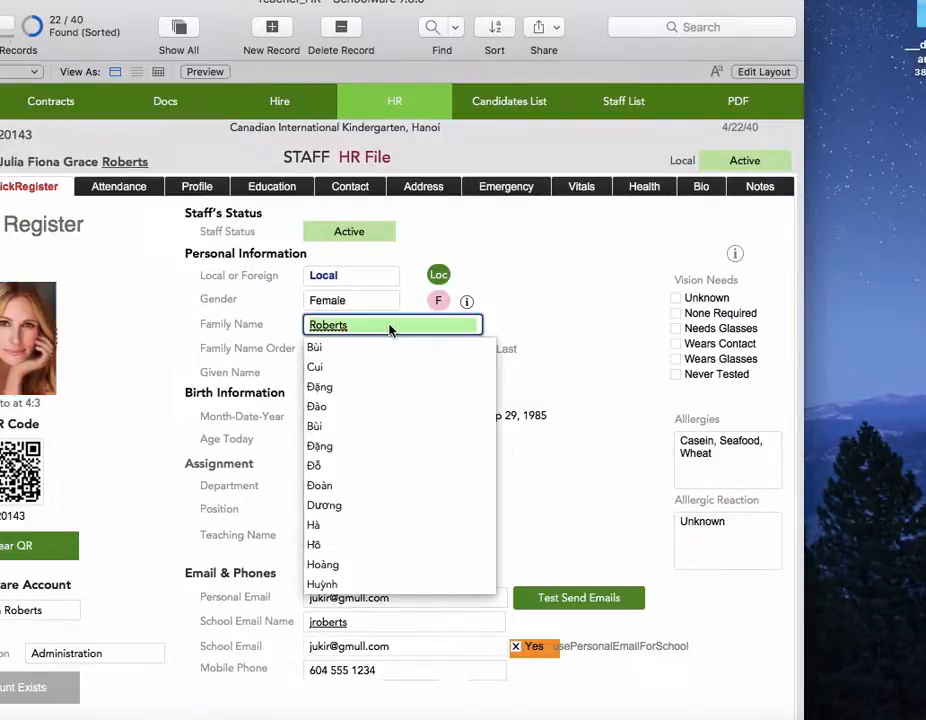
scroll(358, 453, down, 15)
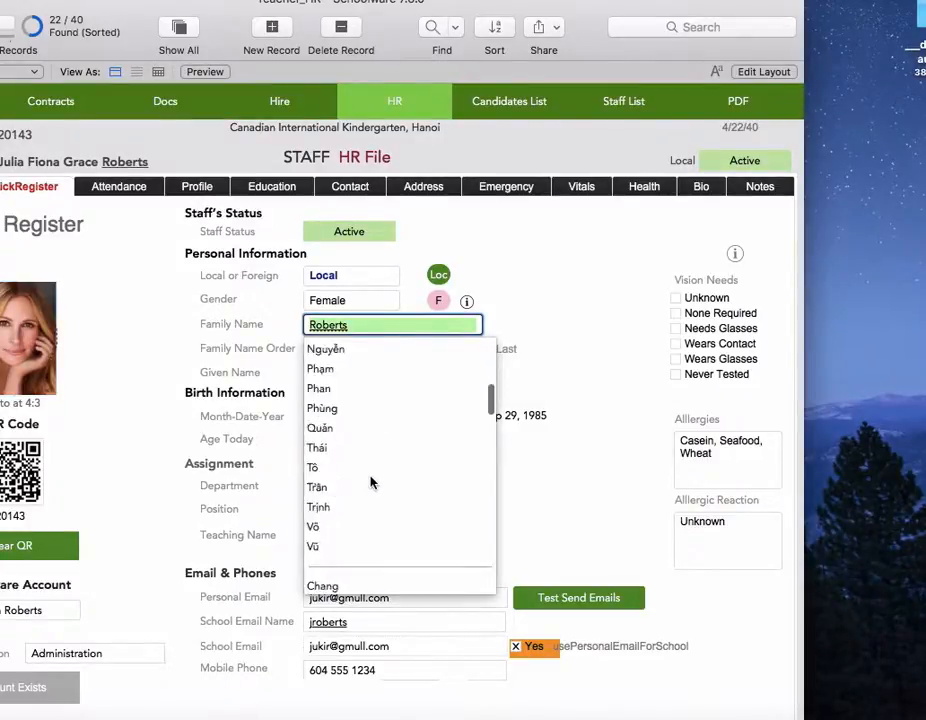
scroll(371, 483, down, 5)
scroll(380, 411, up, 3)
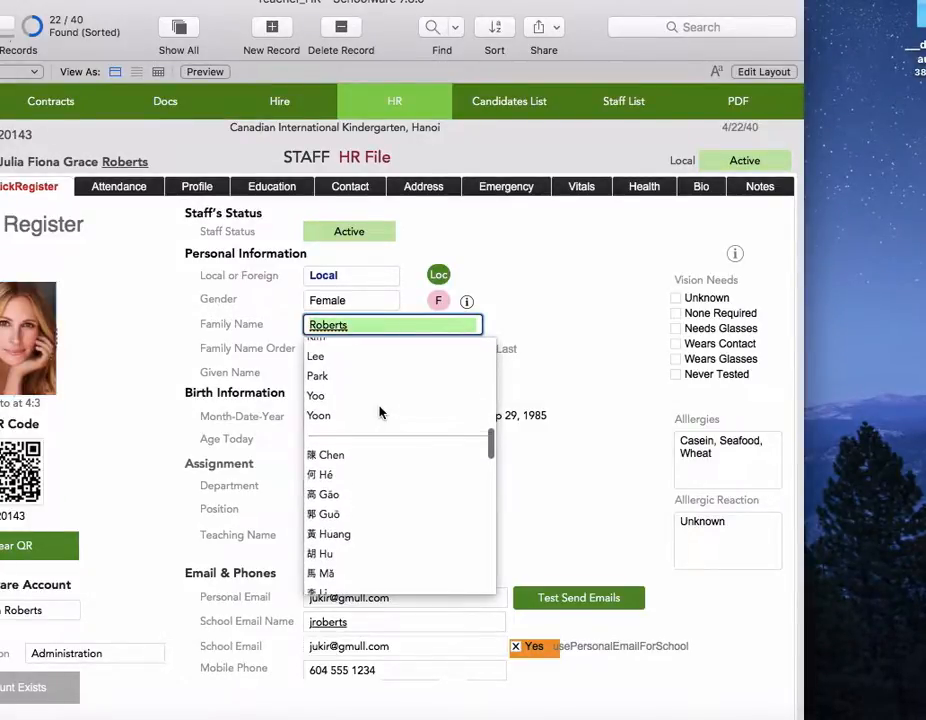
scroll(380, 411, down, 7)
scroll(385, 436, down, 10)
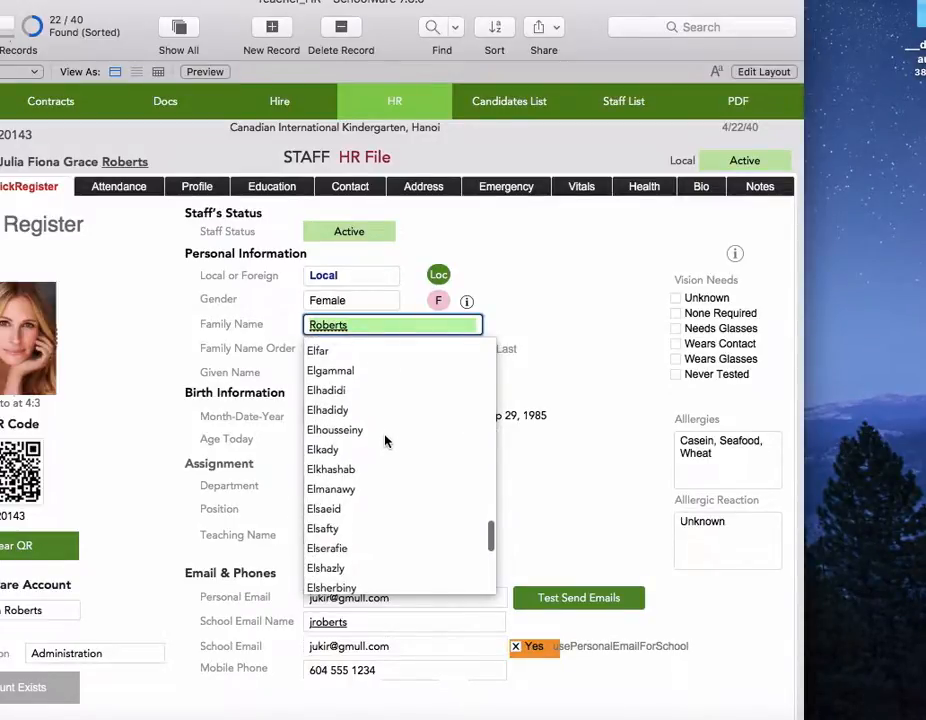
click(518, 324)
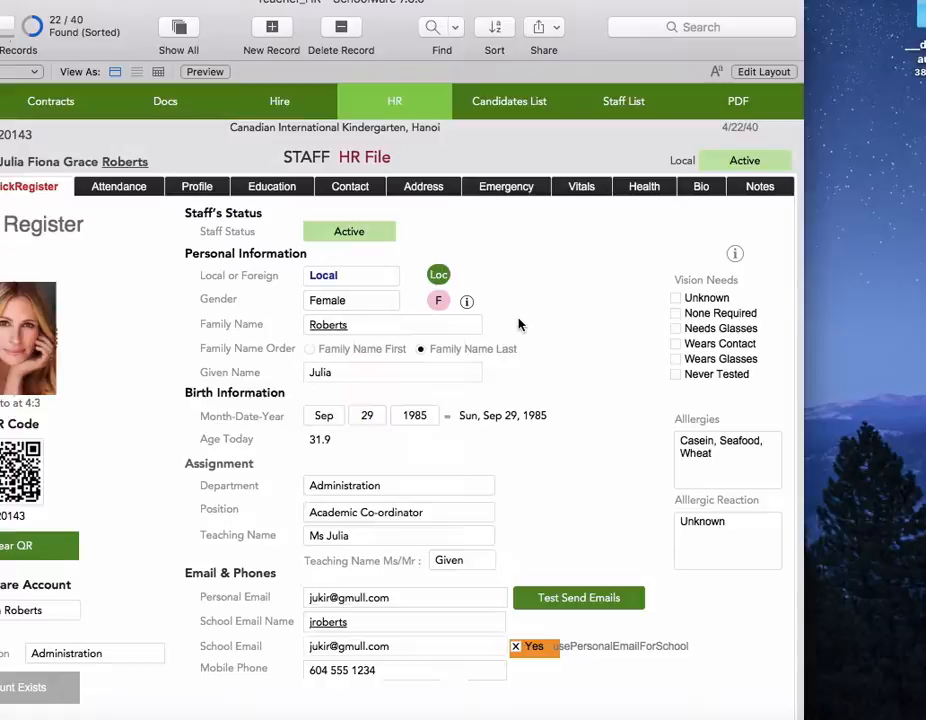
click(438, 324)
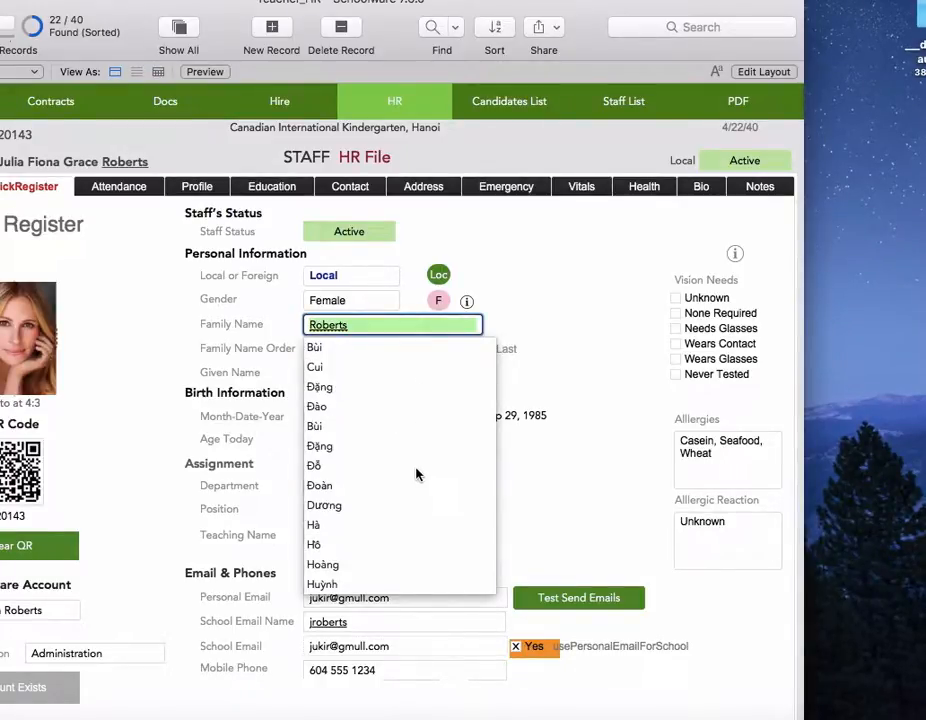
click(573, 305)
Set Local or Foreign back to Foreign and cancel the file insertion
click(381, 278)
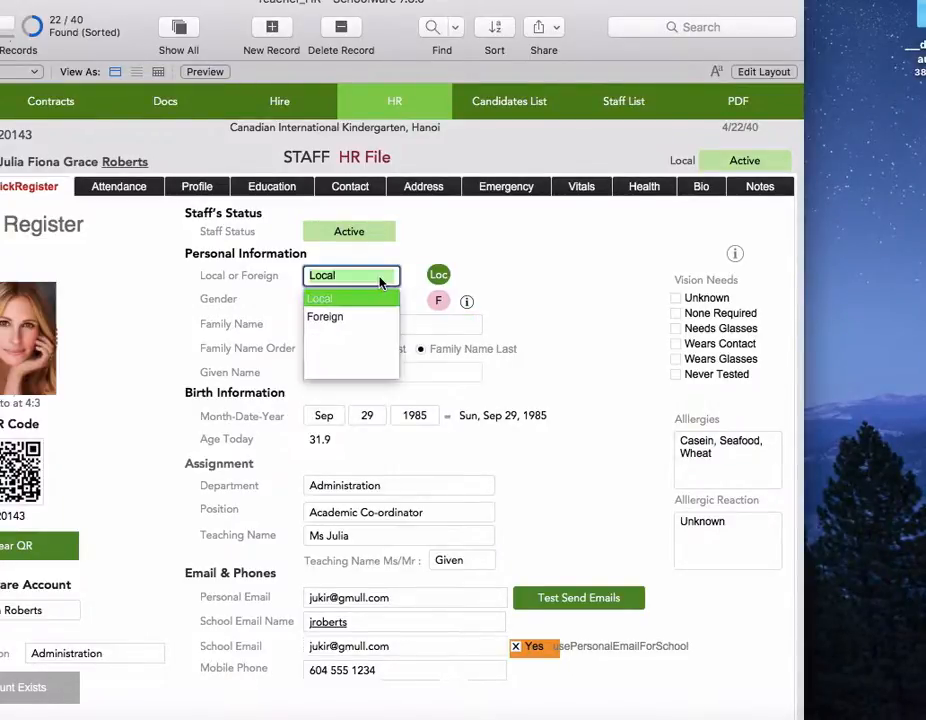
click(352, 318)
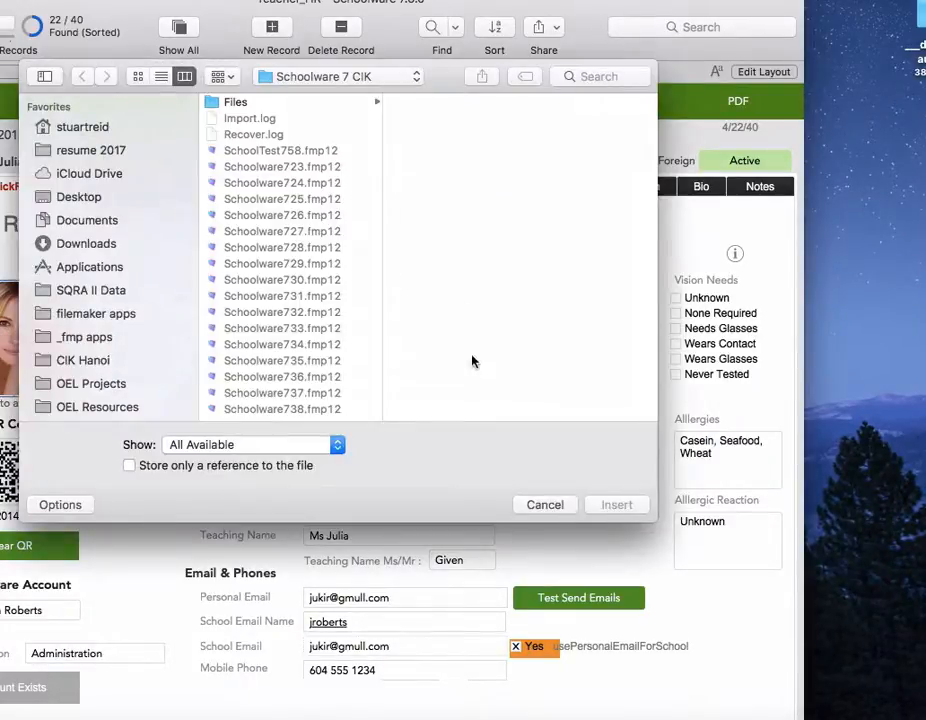
click(546, 511)
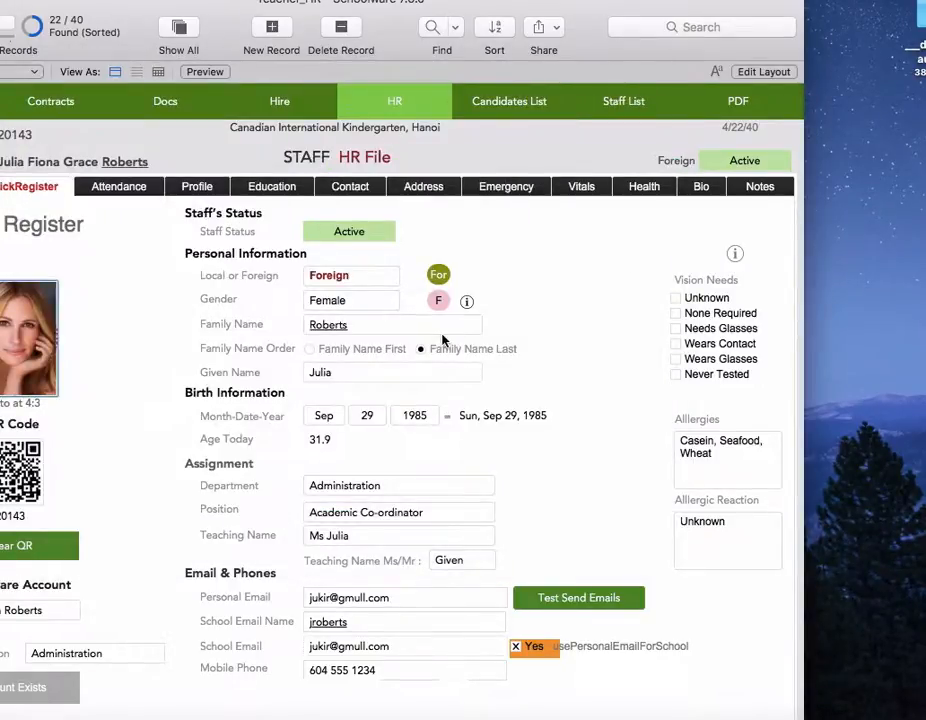
Add AAAA on its own line at the start of the Names_Family_en value list and save the list
click(374, 328)
scroll(370, 500, down, 10)
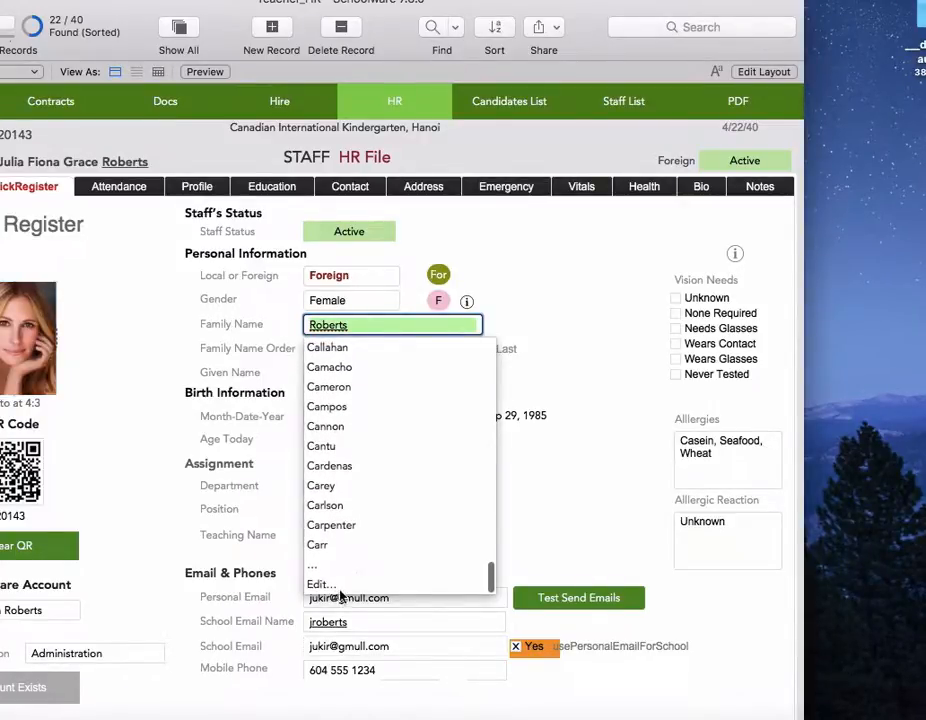
click(336, 584)
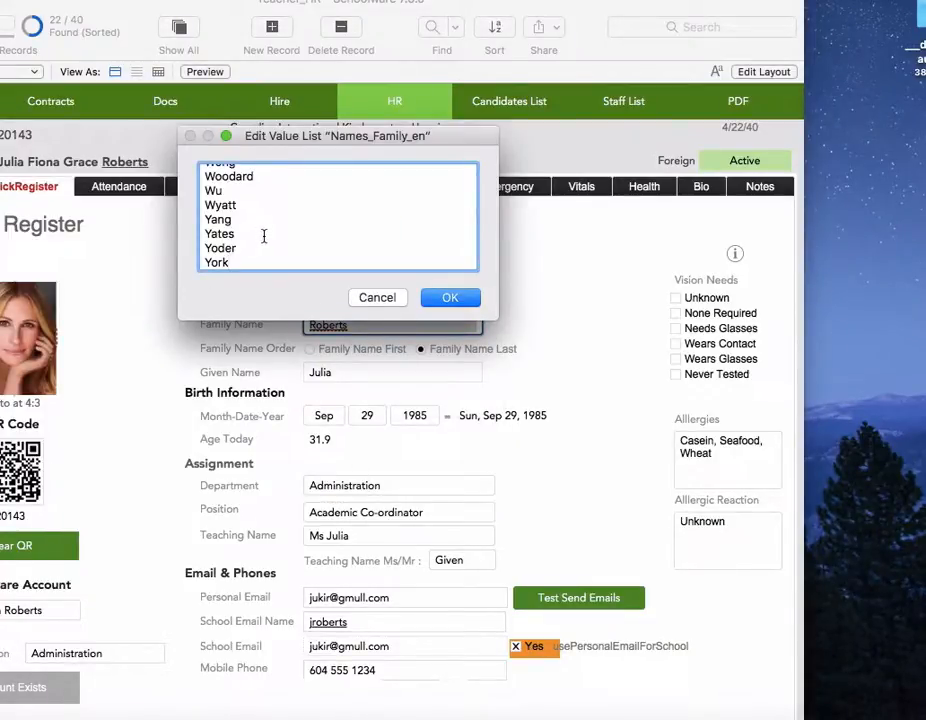
scroll(264, 238, up, 5)
scroll(267, 242, up, 15)
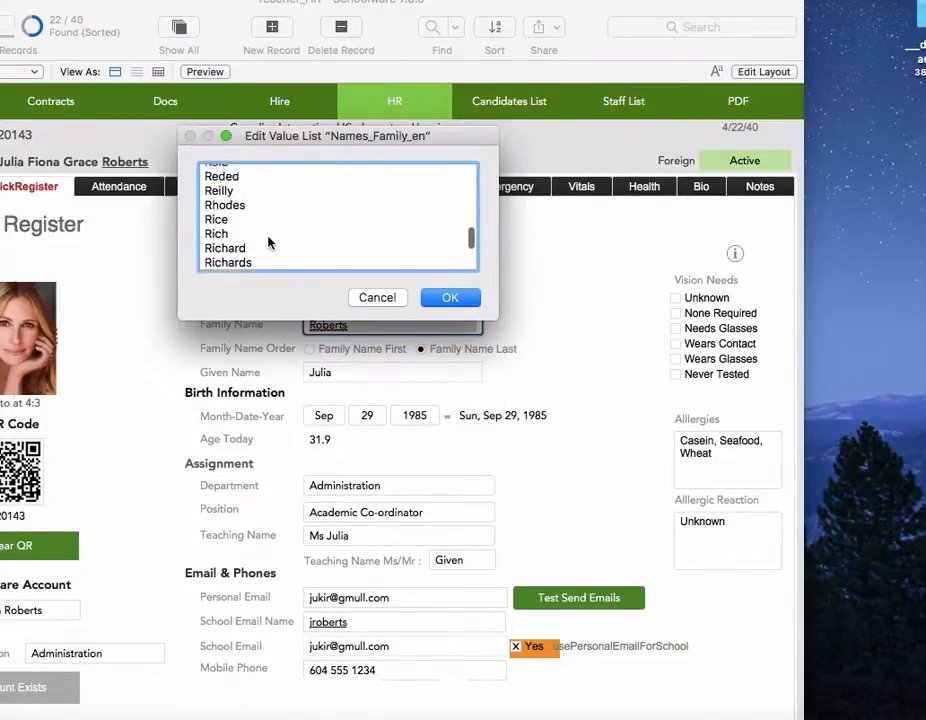
scroll(267, 242, up, 20)
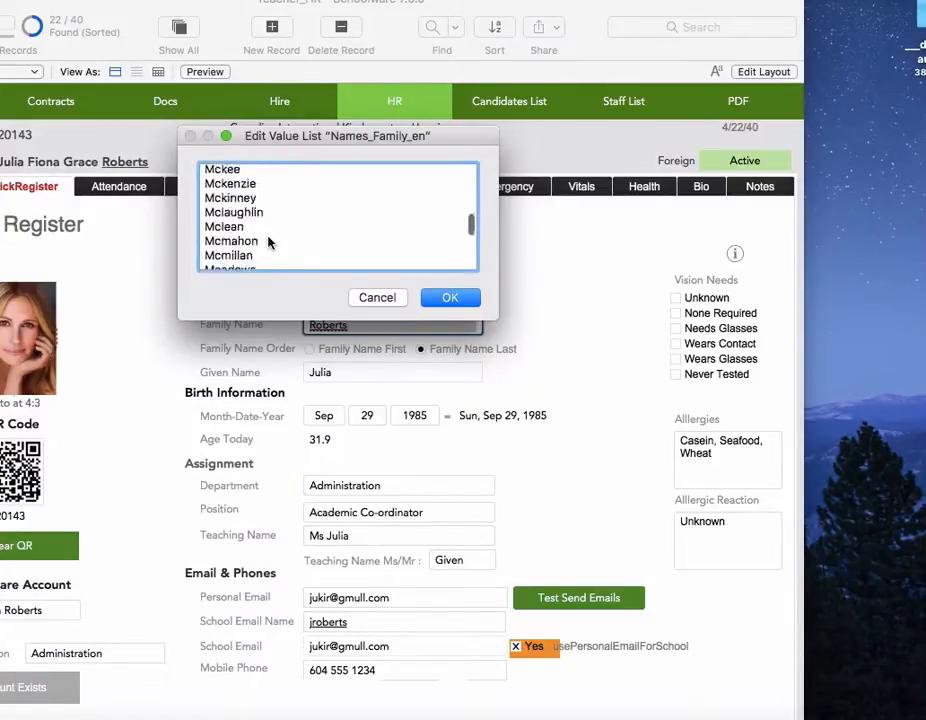
scroll(267, 242, up, 20)
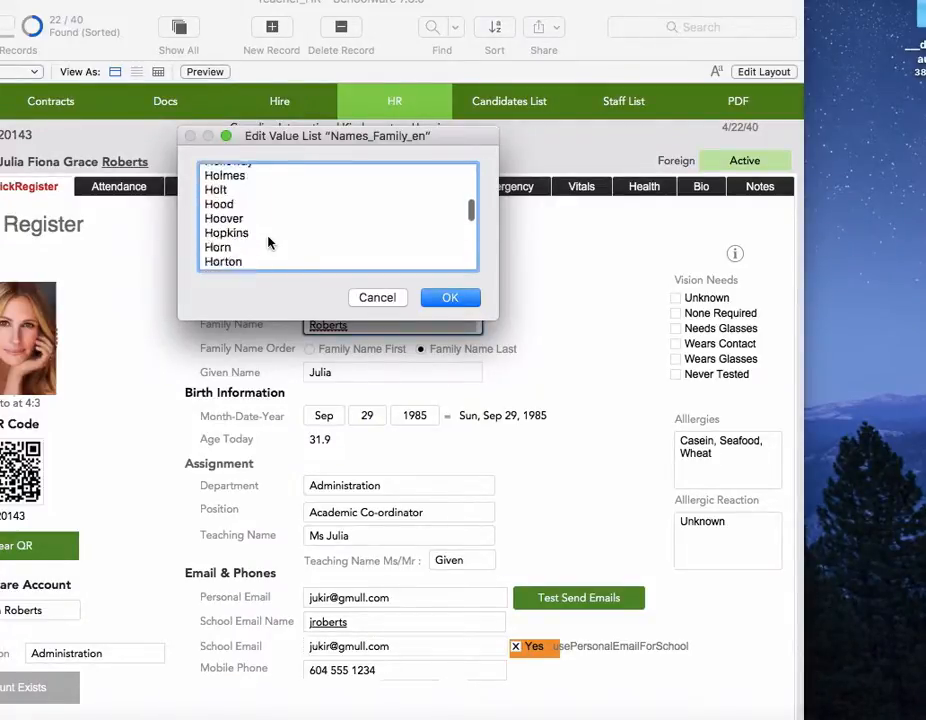
scroll(267, 242, up, 20)
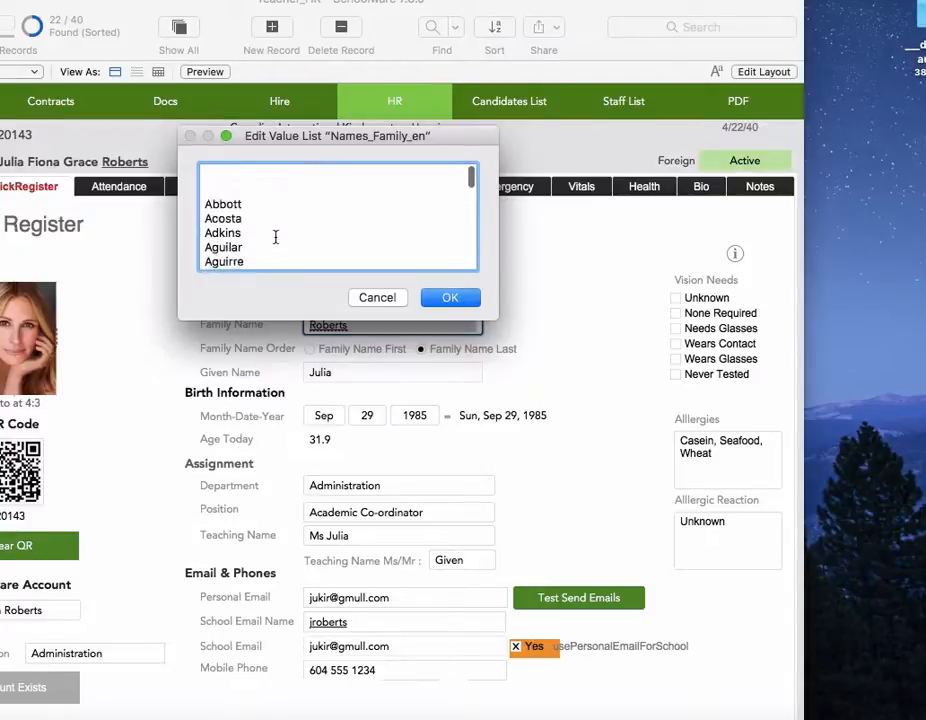
click(205, 172)
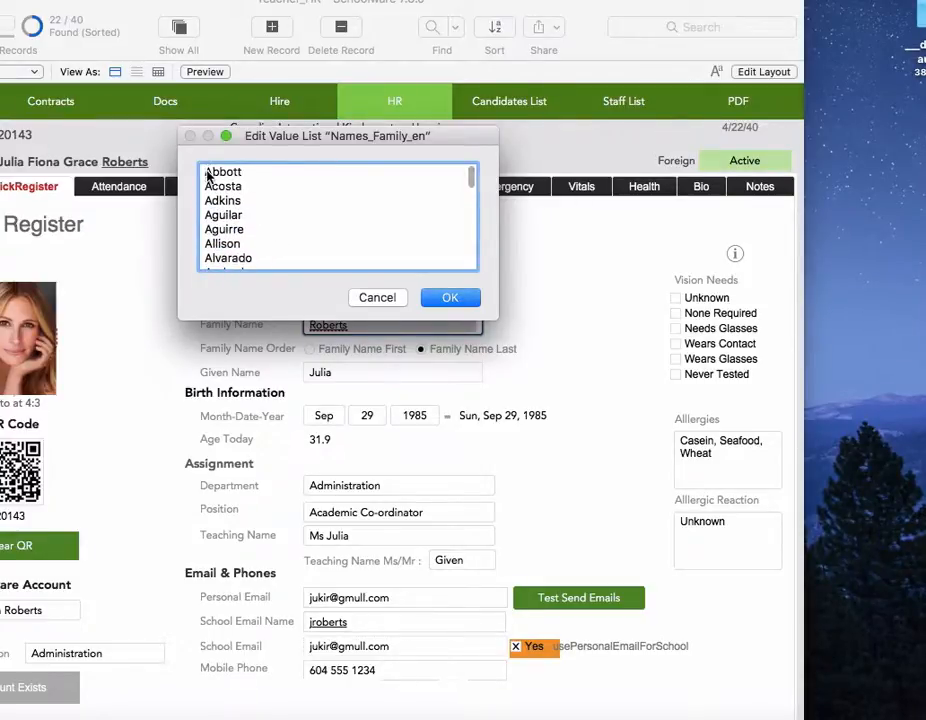
text(AAAA)
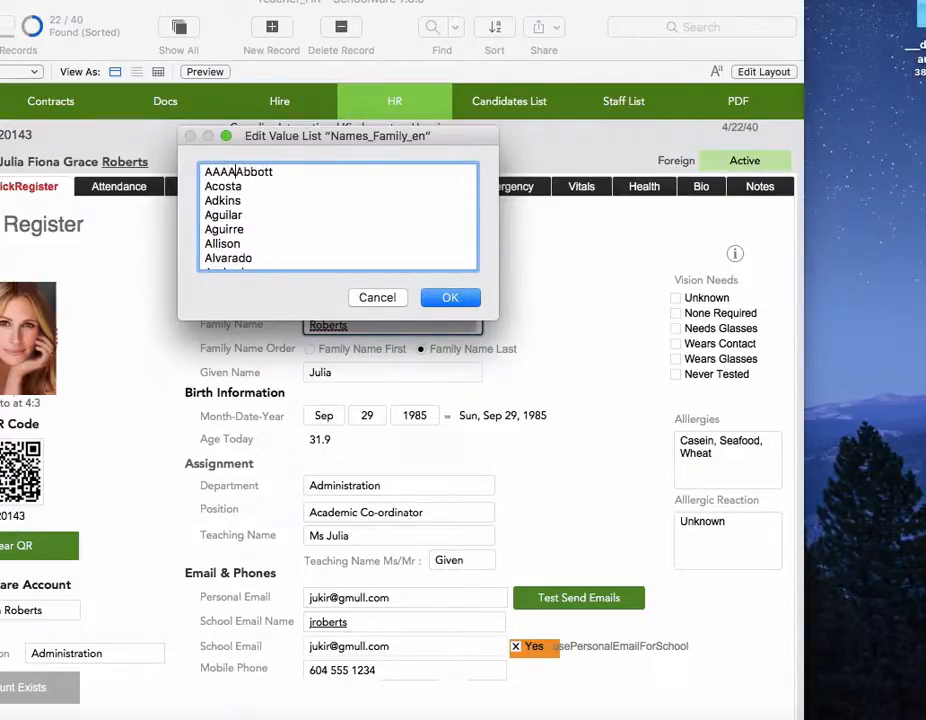
key(Return)
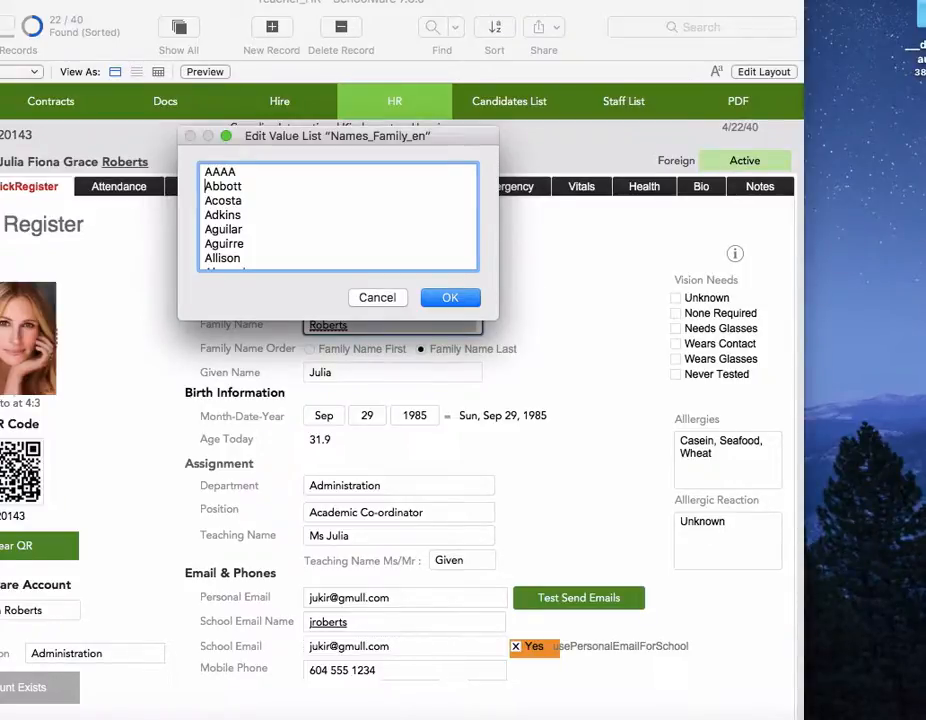
click(430, 298)
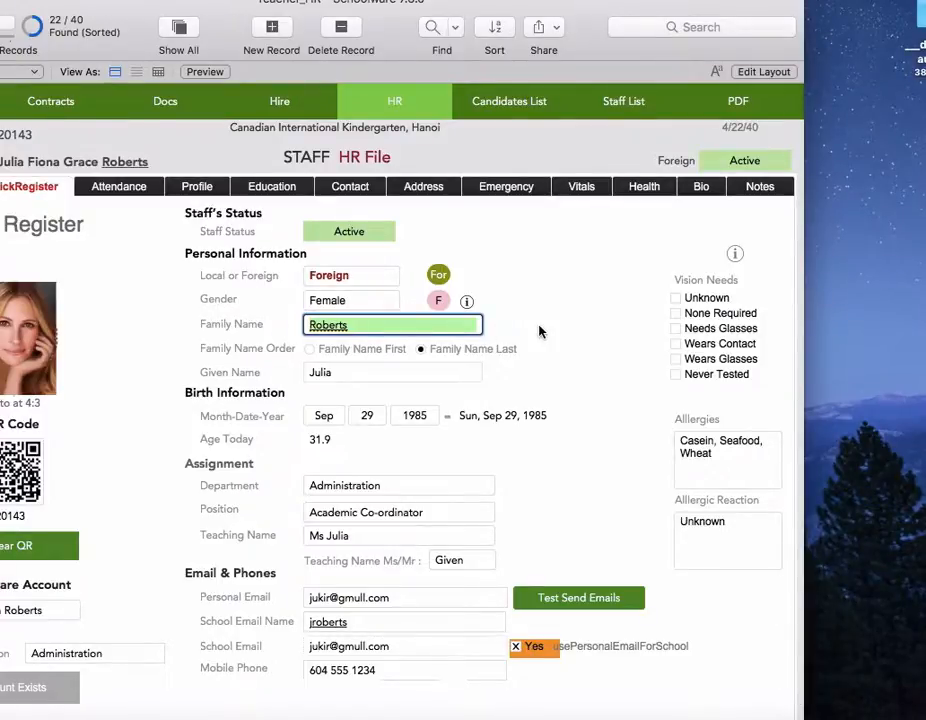
Set the staff member's family name to the newly added AAAA entry and commit the record
click(539, 327)
click(471, 325)
click(322, 346)
key(Tab)
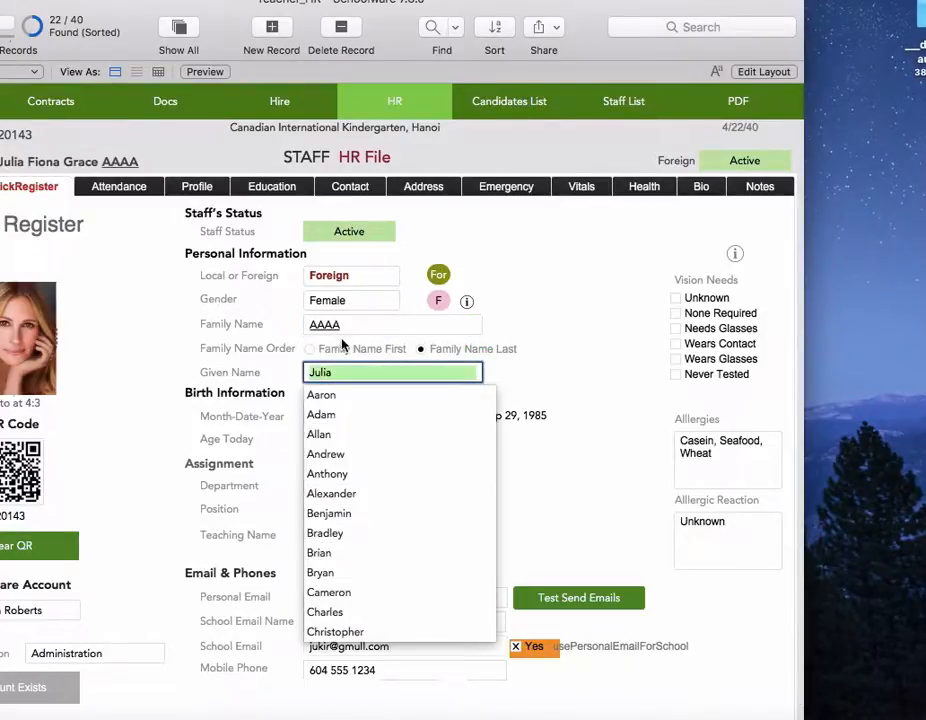
click(517, 329)
click(517, 329)
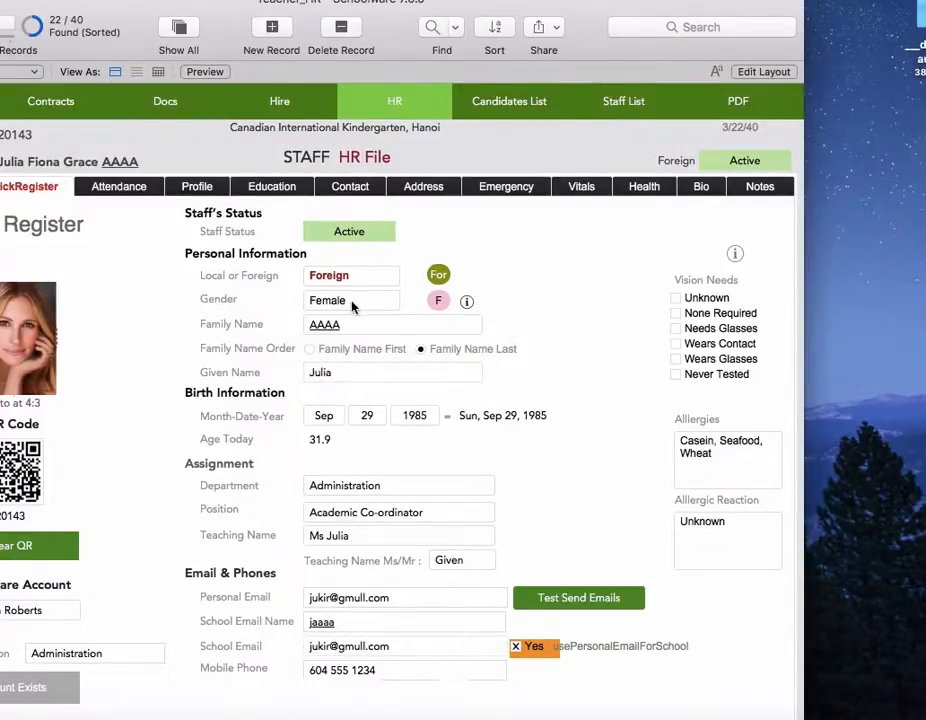
Set the staff member's gender to Unknown
click(356, 302)
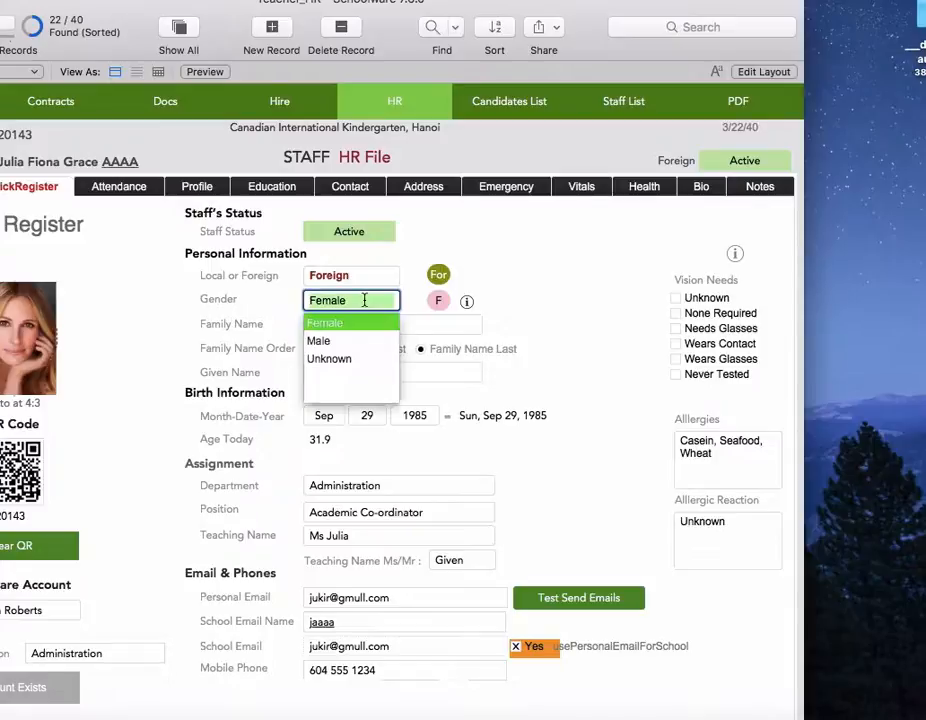
click(335, 364)
key(Tab)
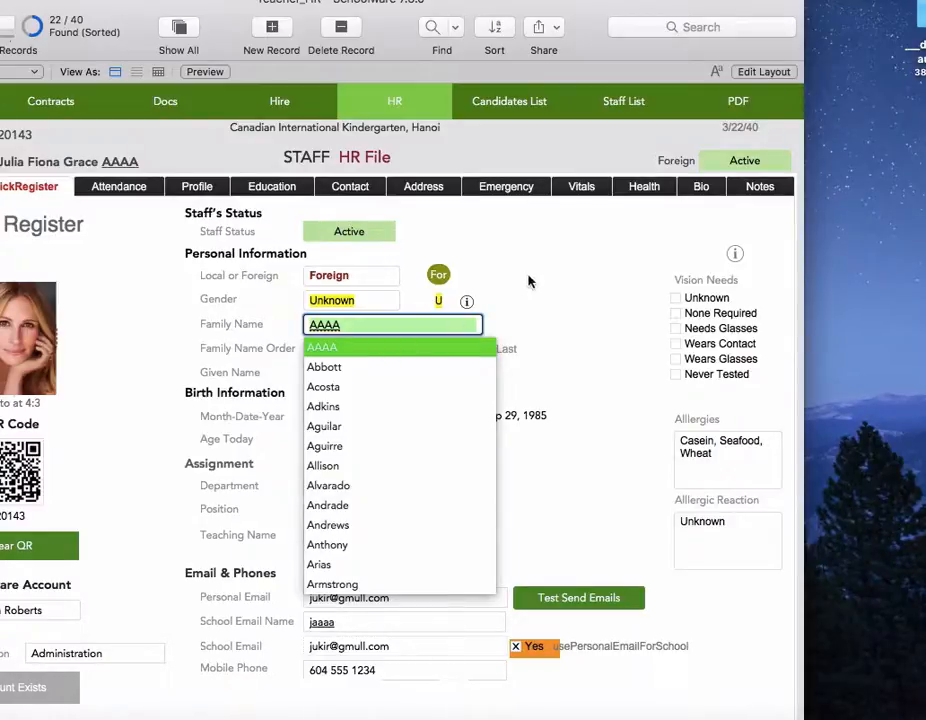
Set the staff member's gender to Female and commit the record
click(374, 304)
click(376, 304)
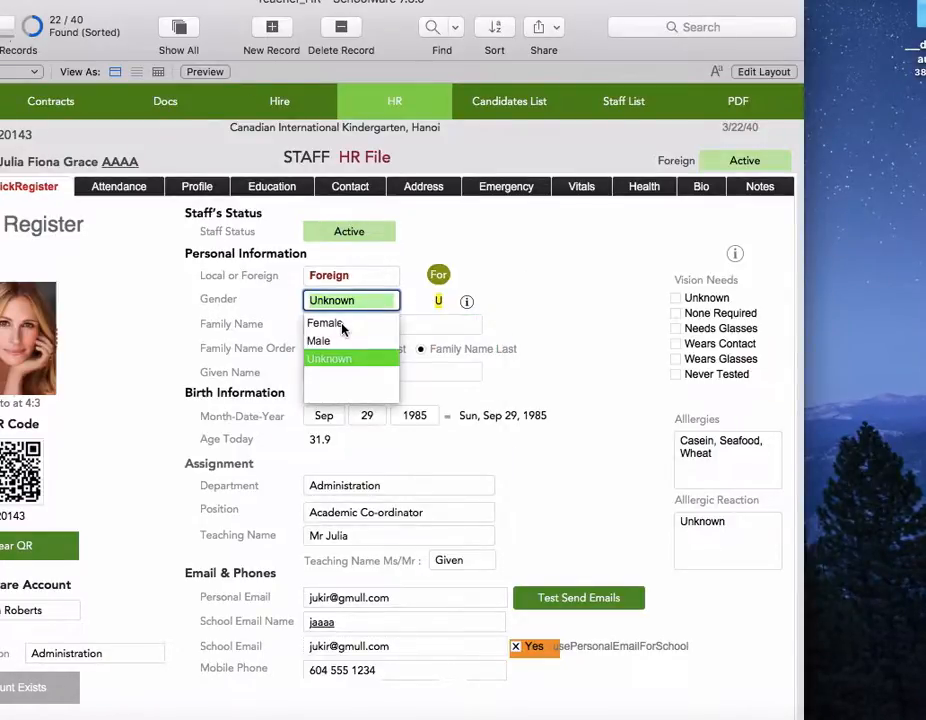
click(345, 324)
click(583, 358)
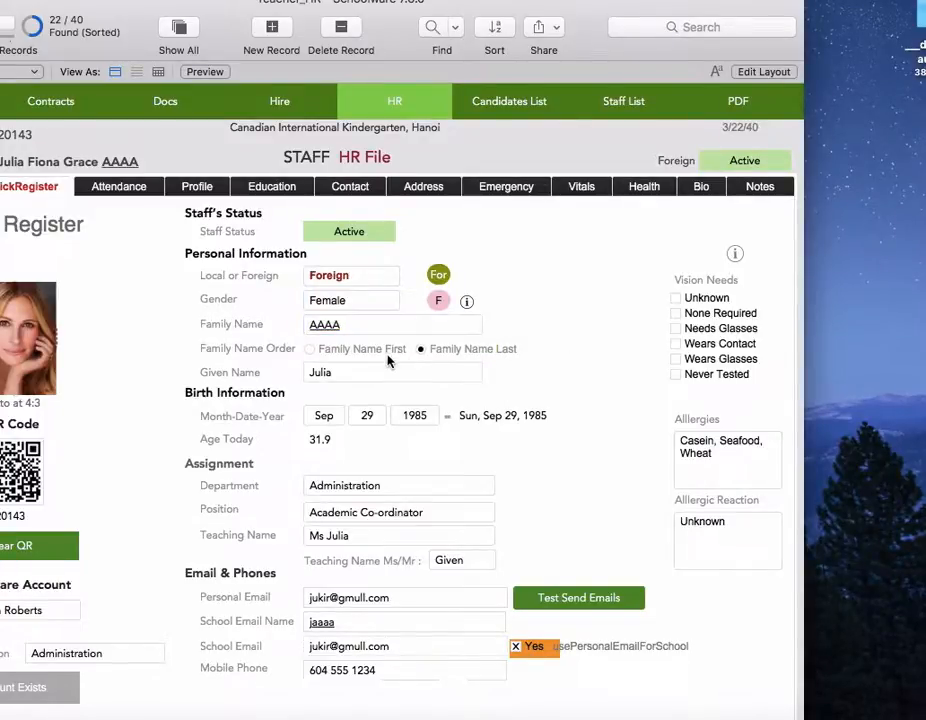
Browse the Given Name value list through to its end and close it without choosing a name
scroll(354, 374, down, 1)
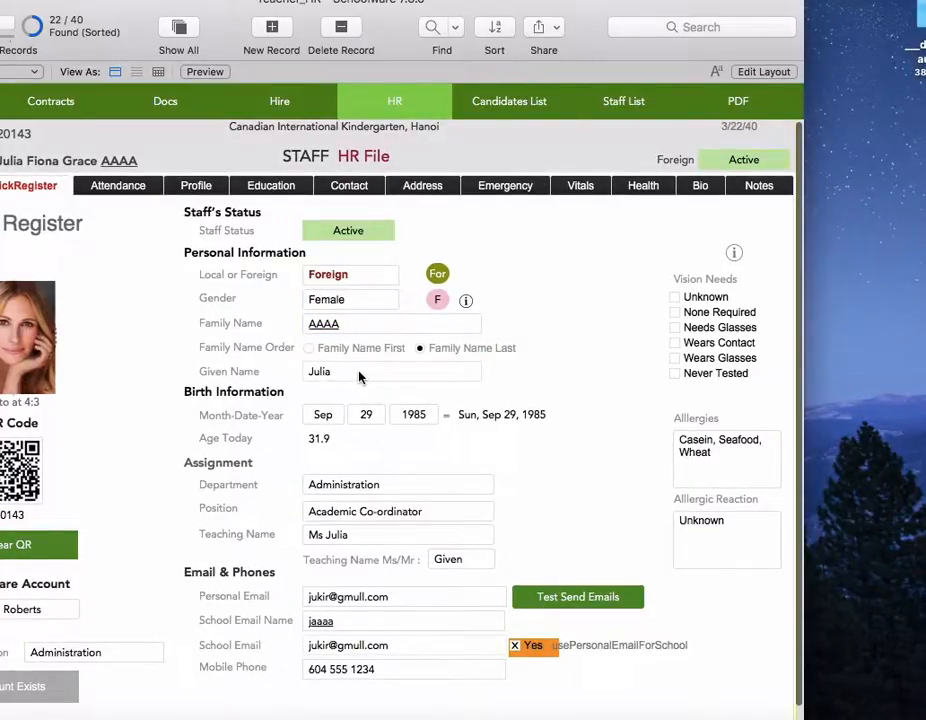
click(359, 377)
scroll(350, 452, up, 2)
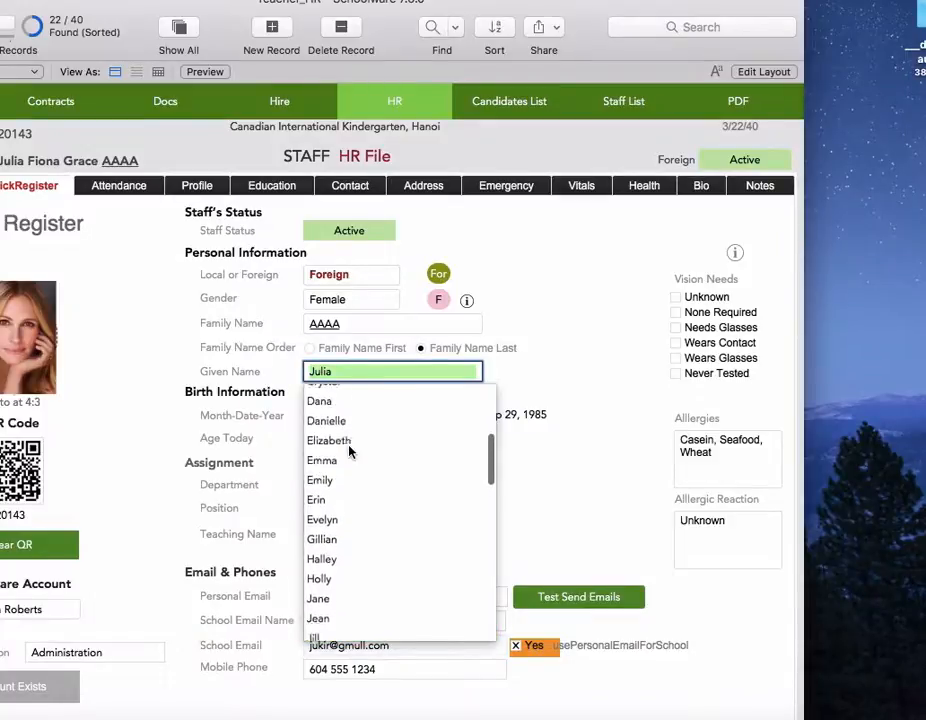
scroll(349, 452, down, 10)
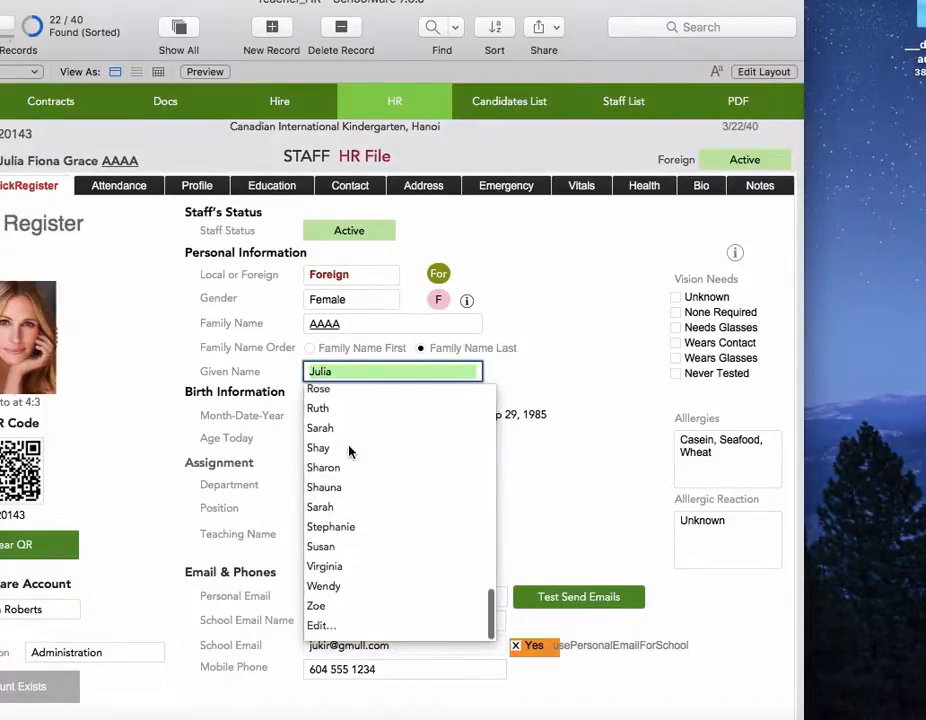
scroll(349, 450, up, 10)
click(531, 372)
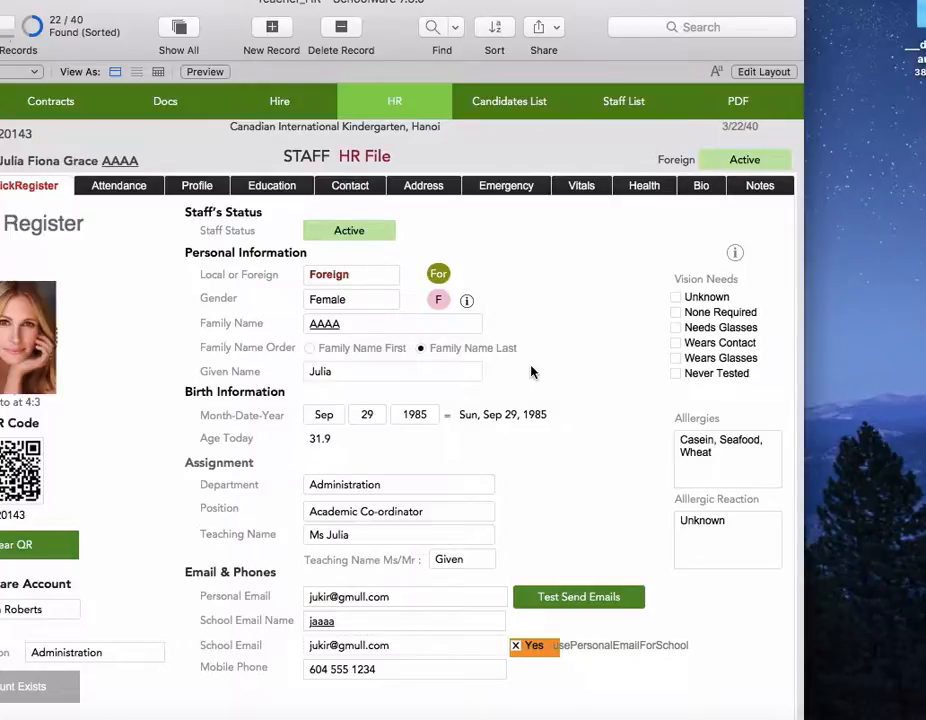
Add BBBBBBB on its own line after Bookstore in the Departments Operations value list and save the list
click(399, 486)
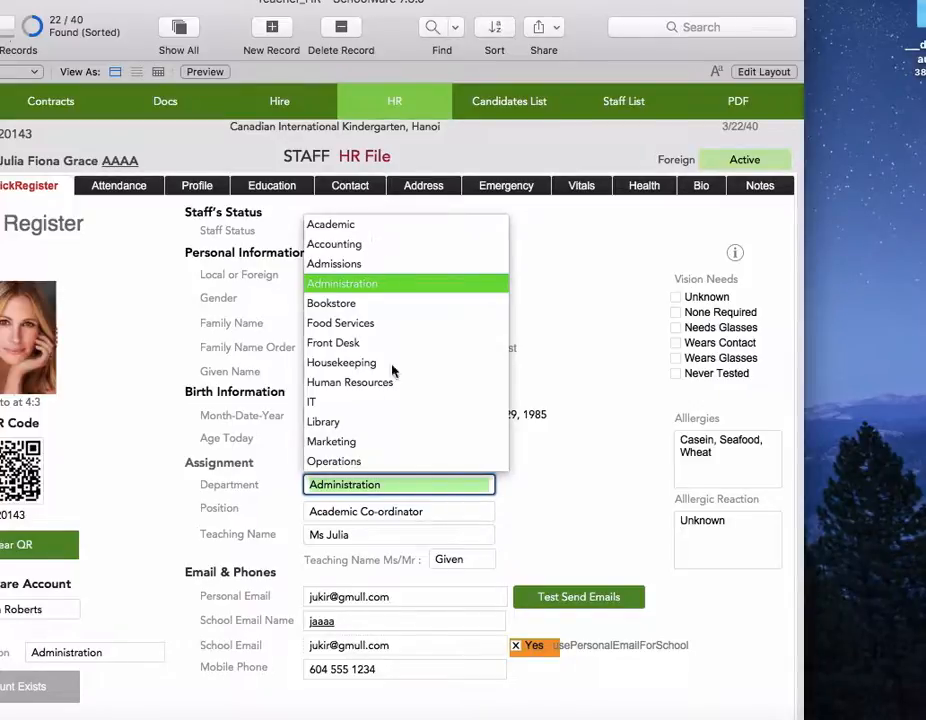
scroll(410, 415, down, 3)
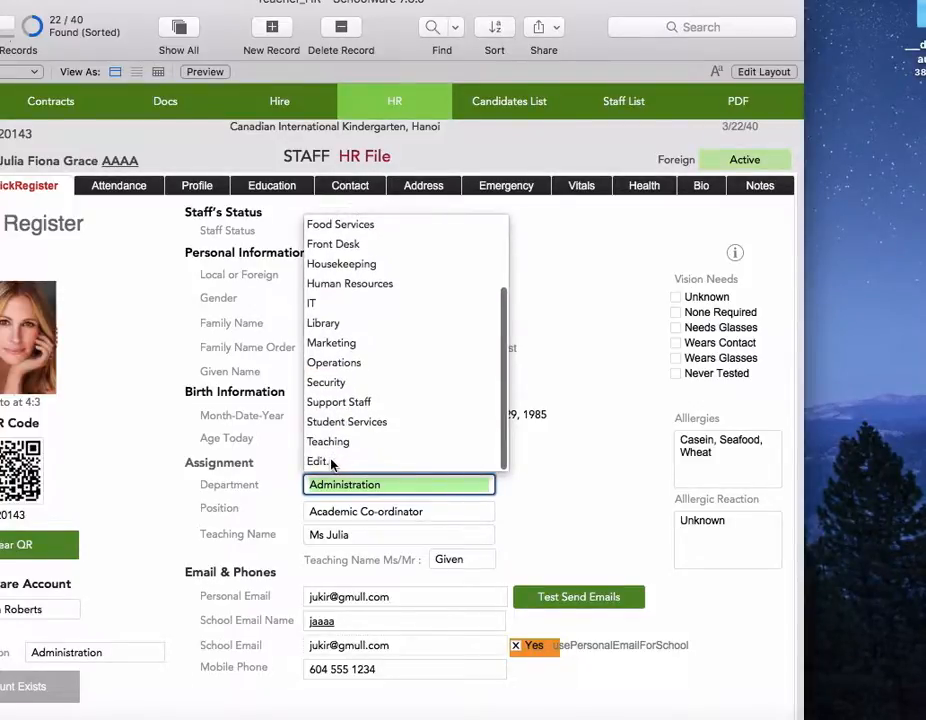
click(332, 462)
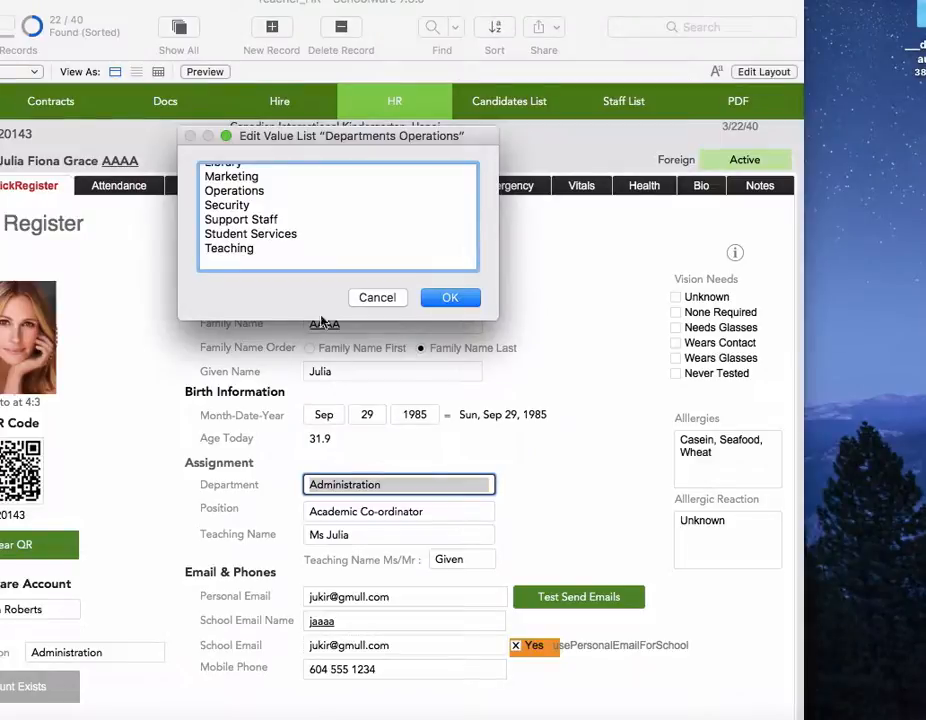
scroll(268, 234, up, 5)
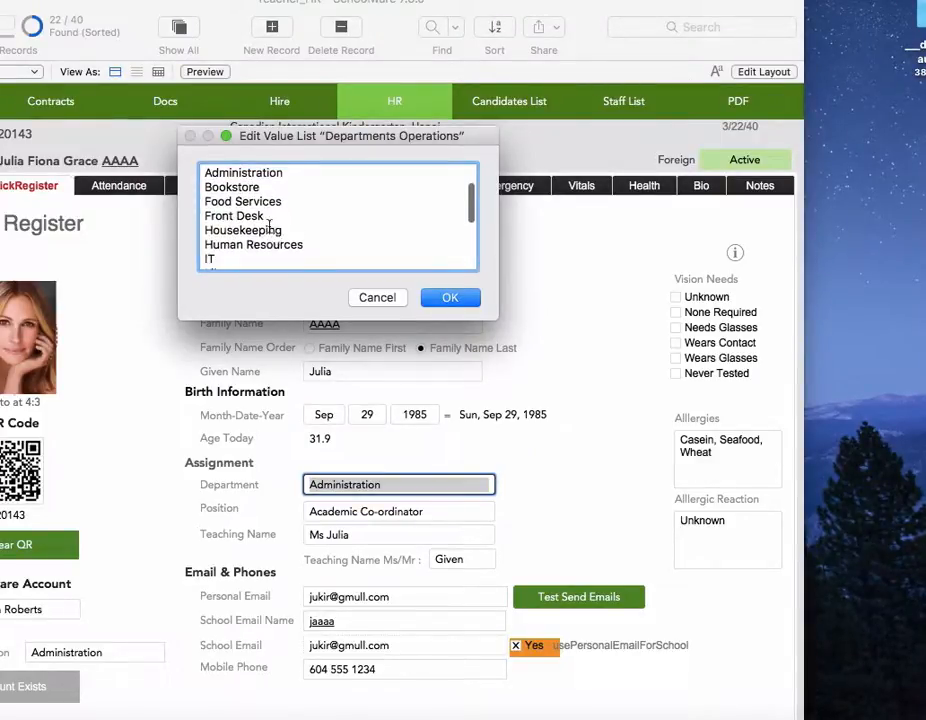
click(265, 216)
scroll(440, 231, up, 3)
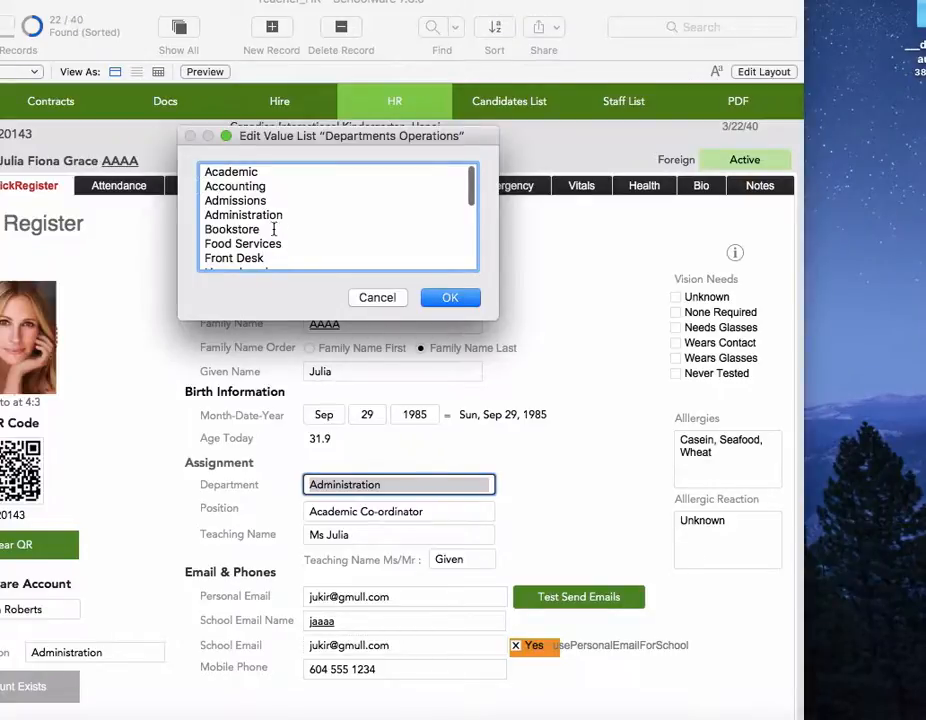
click(318, 234)
key(Return)
text(BBBBBBB)
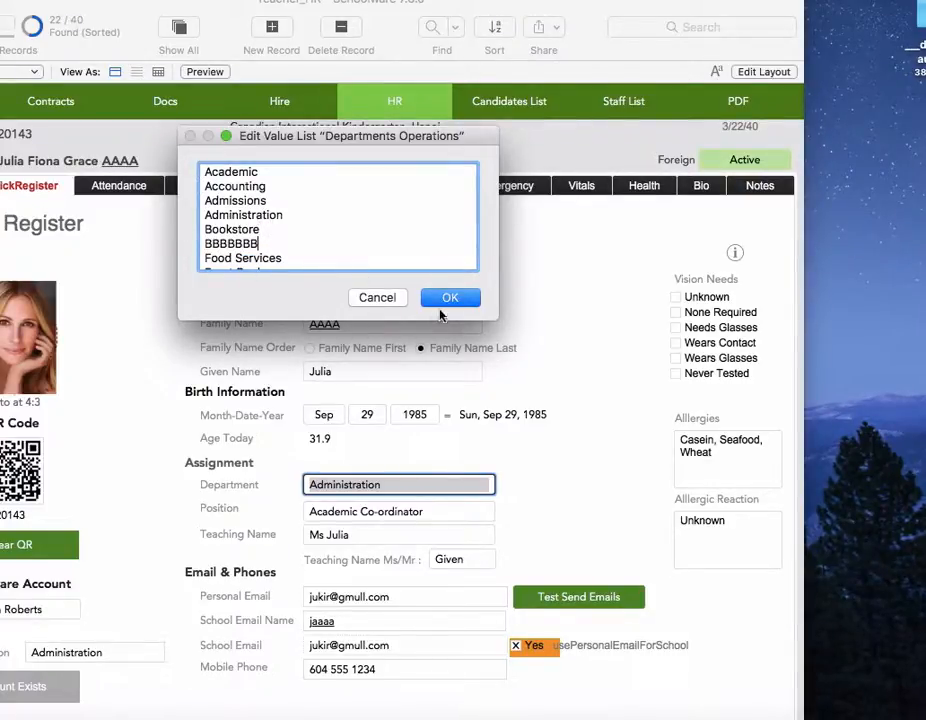
click(469, 297)
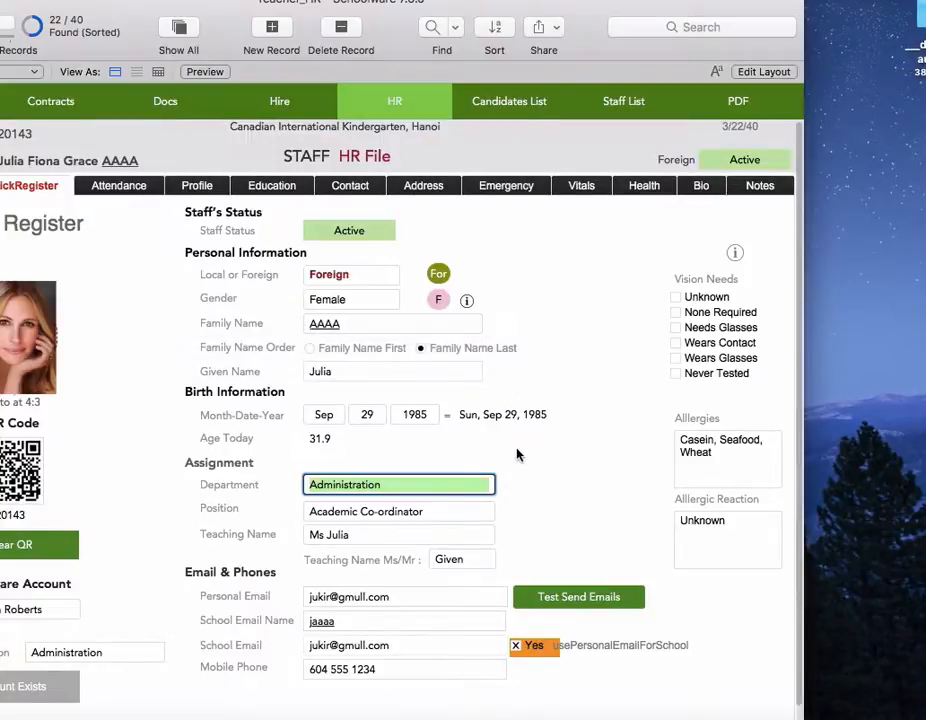
Set the staff member's department to the new BBBBBBB entry and commit the record, leaving the position unedited
click(476, 488)
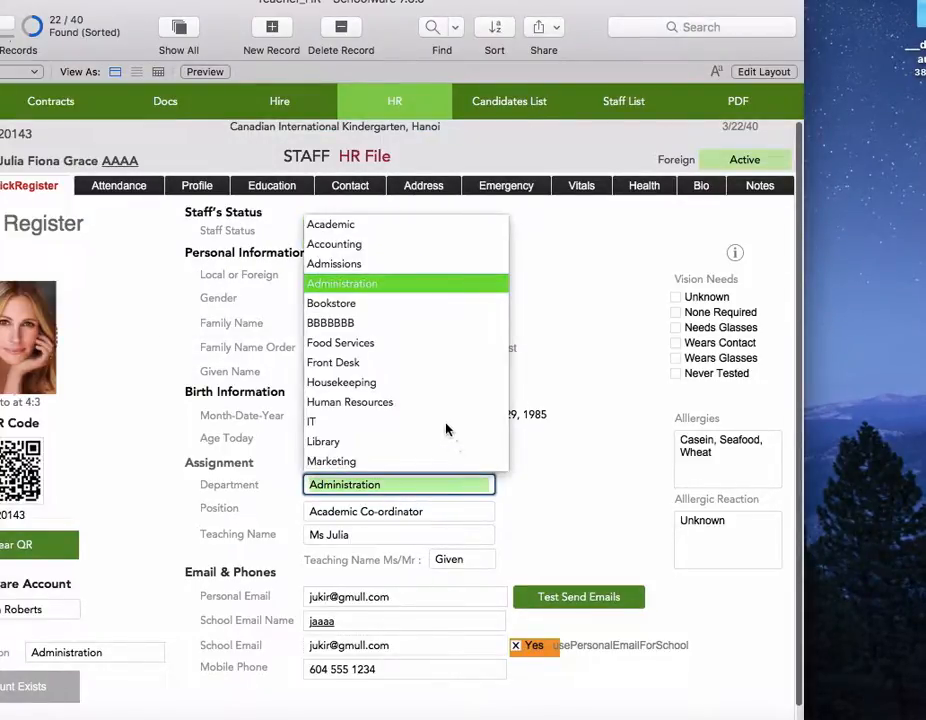
key(Escape)
key(Tab)
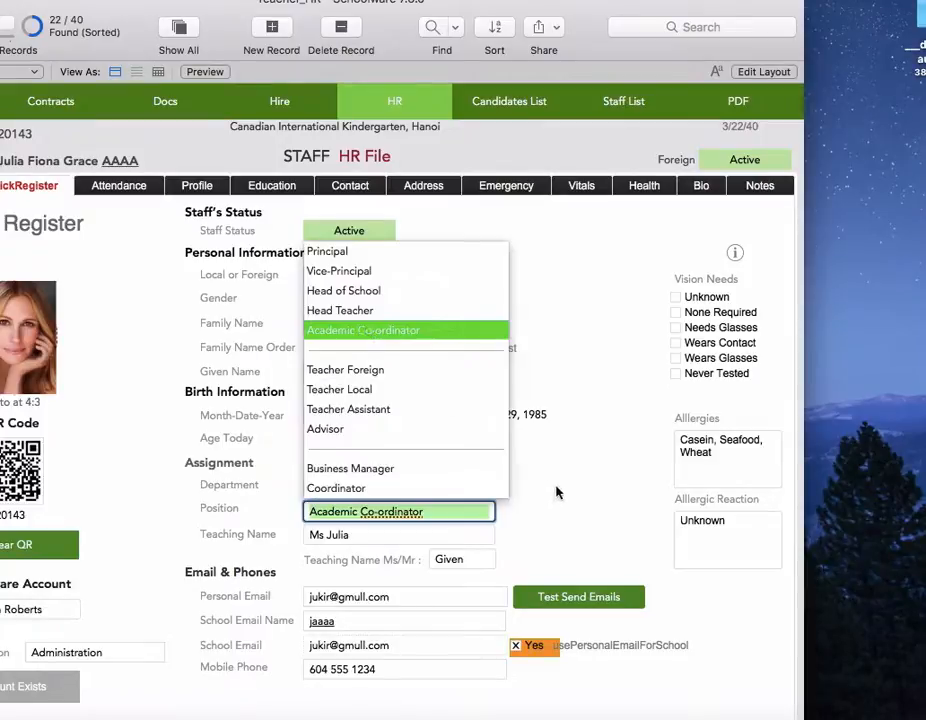
click(557, 492)
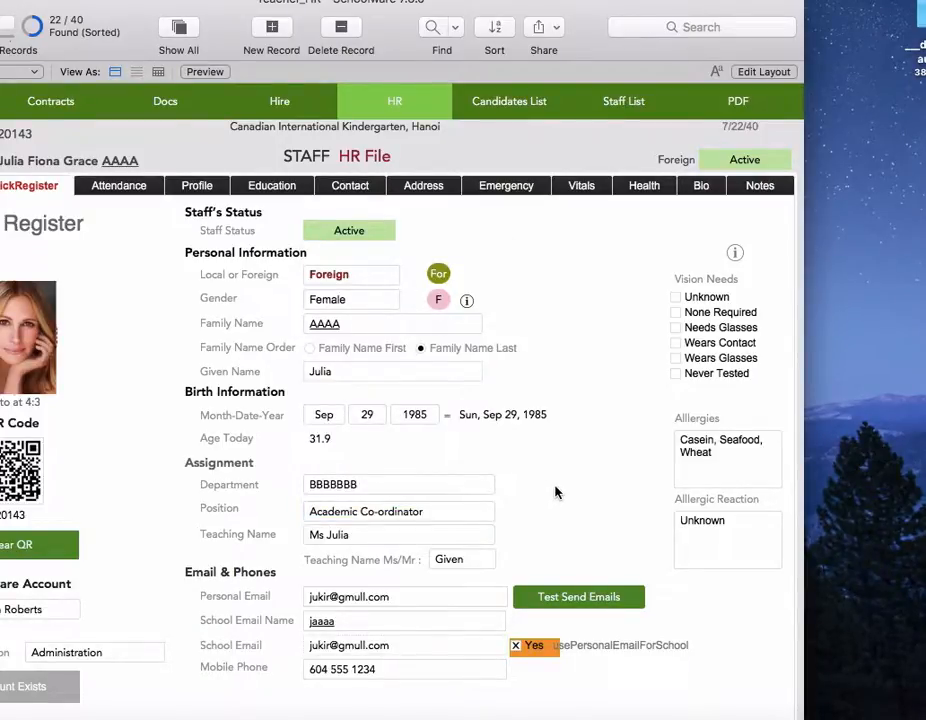
click(676, 328)
click(676, 343)
click(676, 358)
Replace the staff member's allergies with the adjacent list entries Casein, Chocolate and Codiene
click(735, 467)
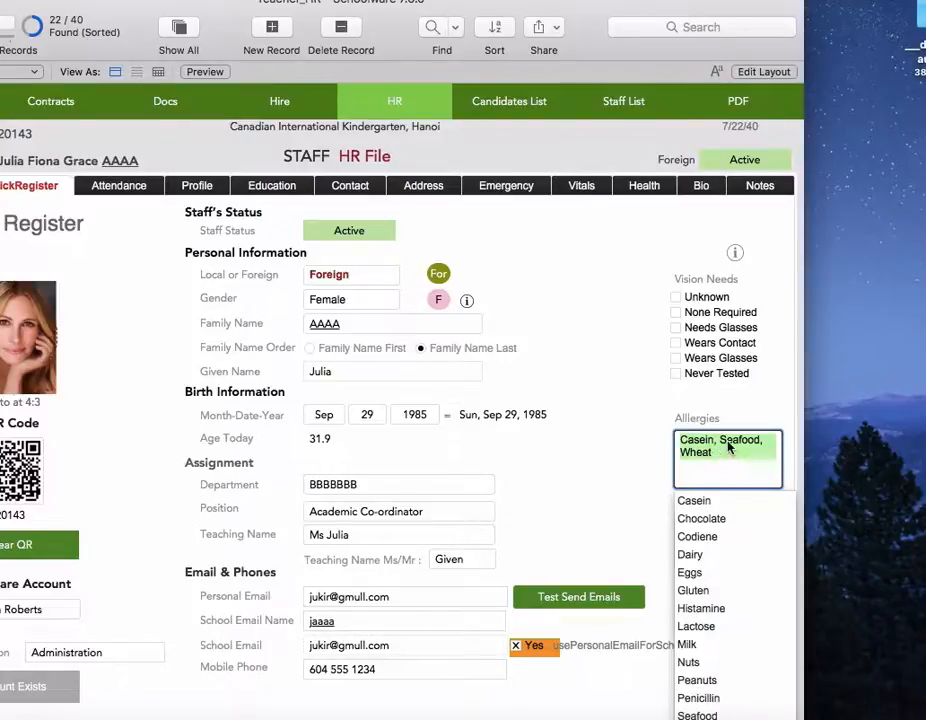
shift+click(707, 519)
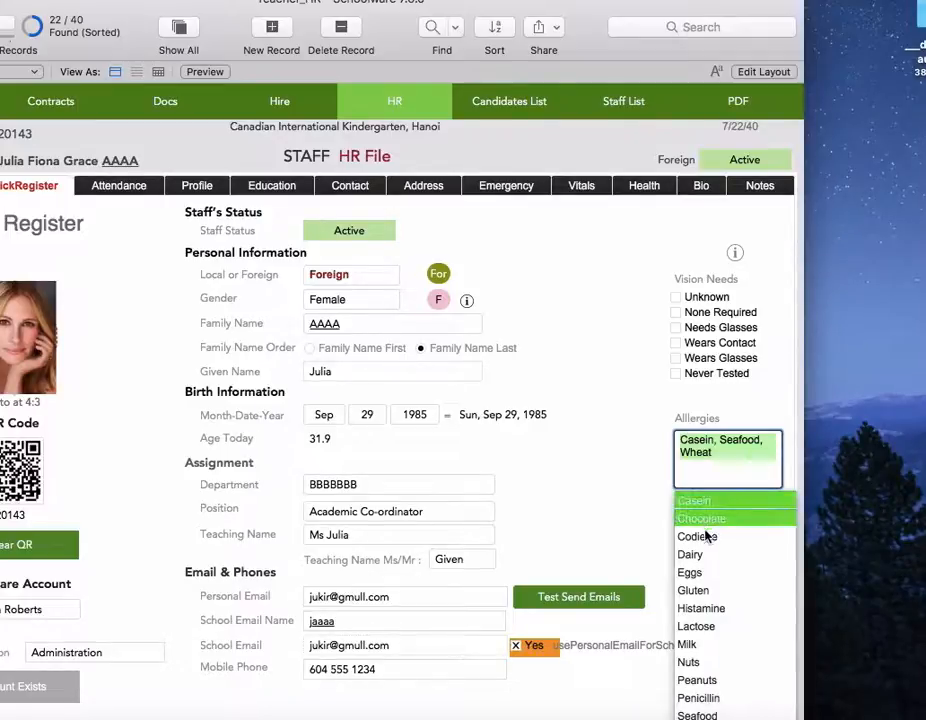
shift+click(703, 535)
key(Return)
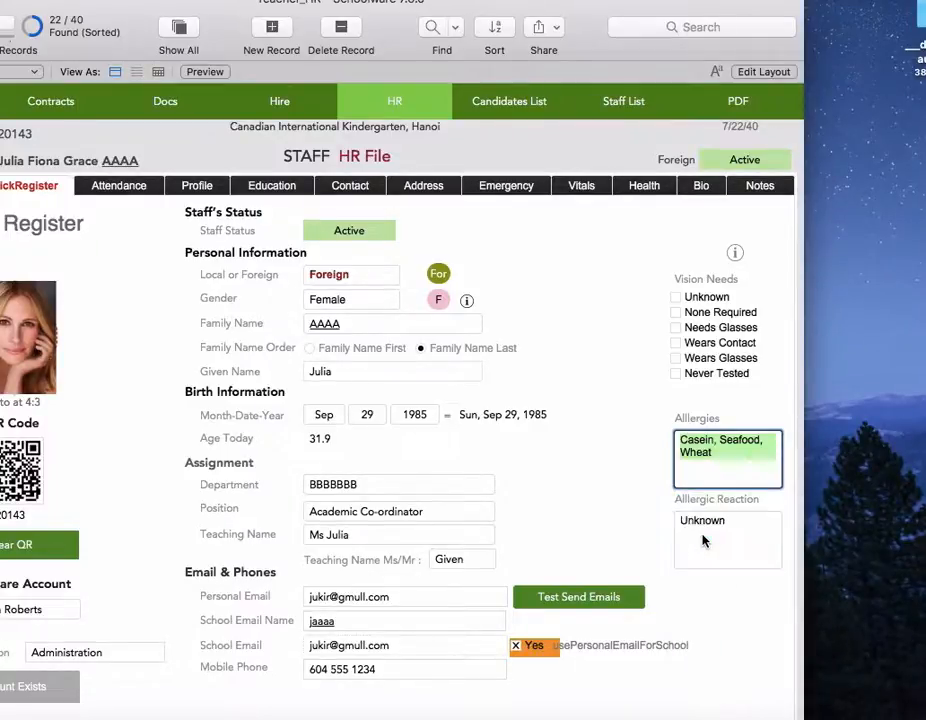
Set the staff member's allergies to the non-adjacent list entries Chocolate, Gluten and Wheat
click(727, 461)
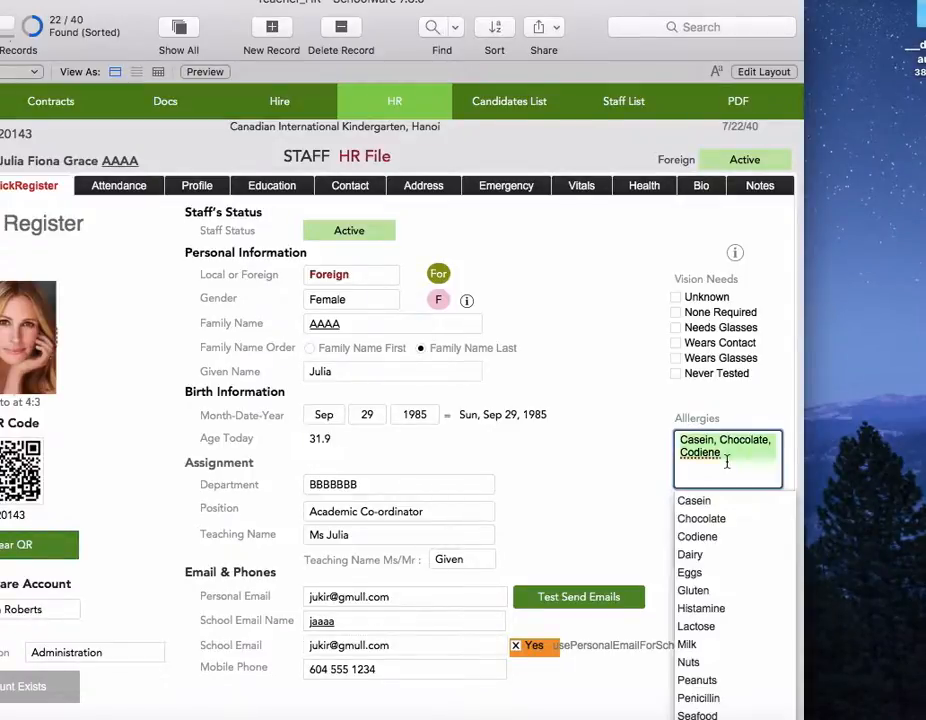
click(713, 519)
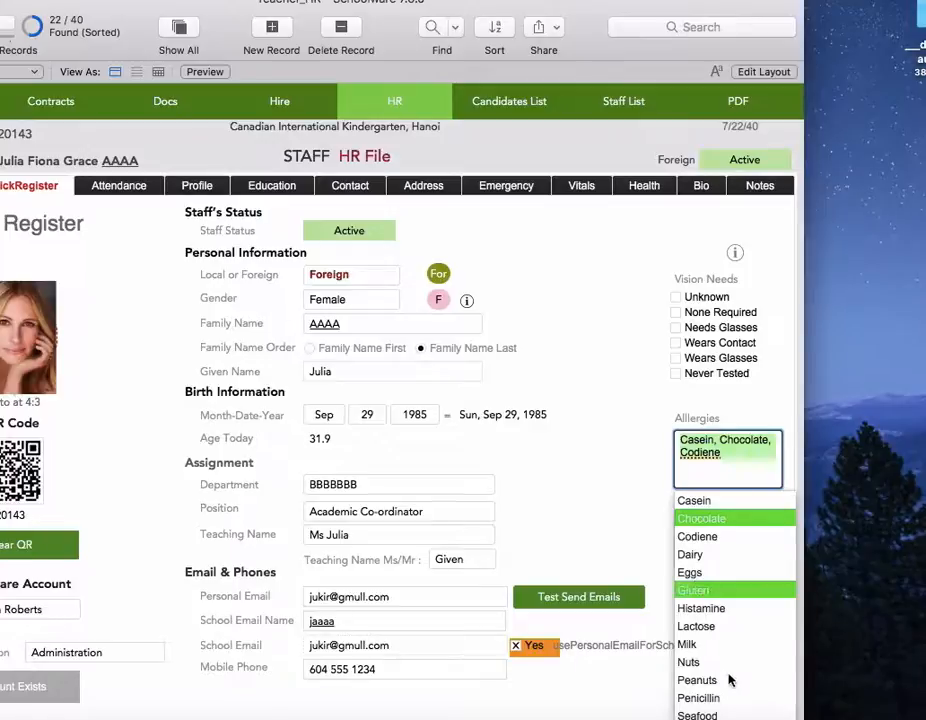
scroll(725, 672, down, 5)
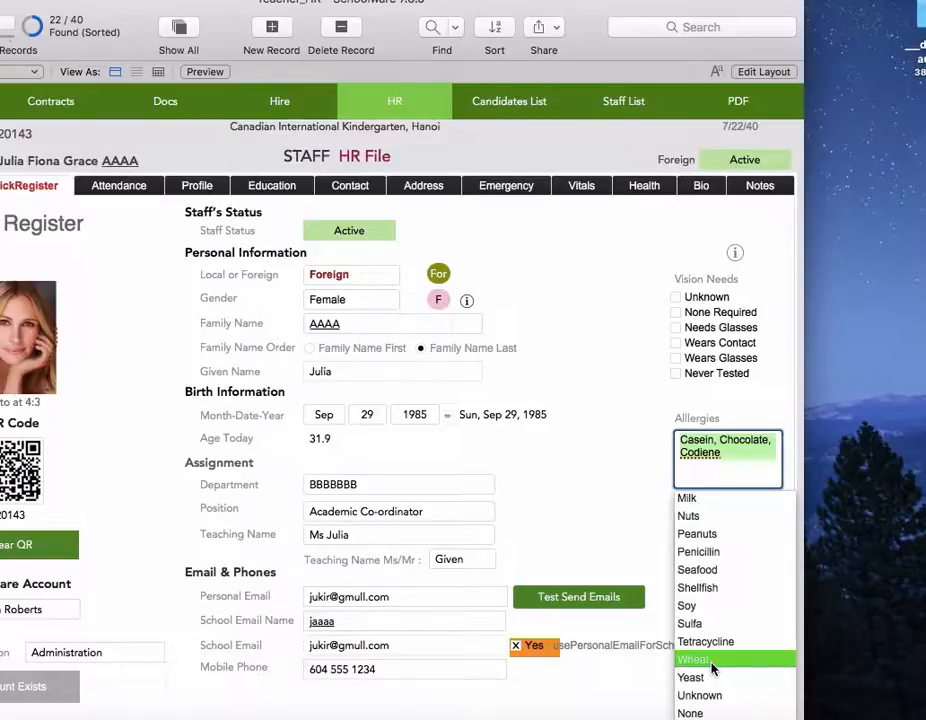
click(712, 661)
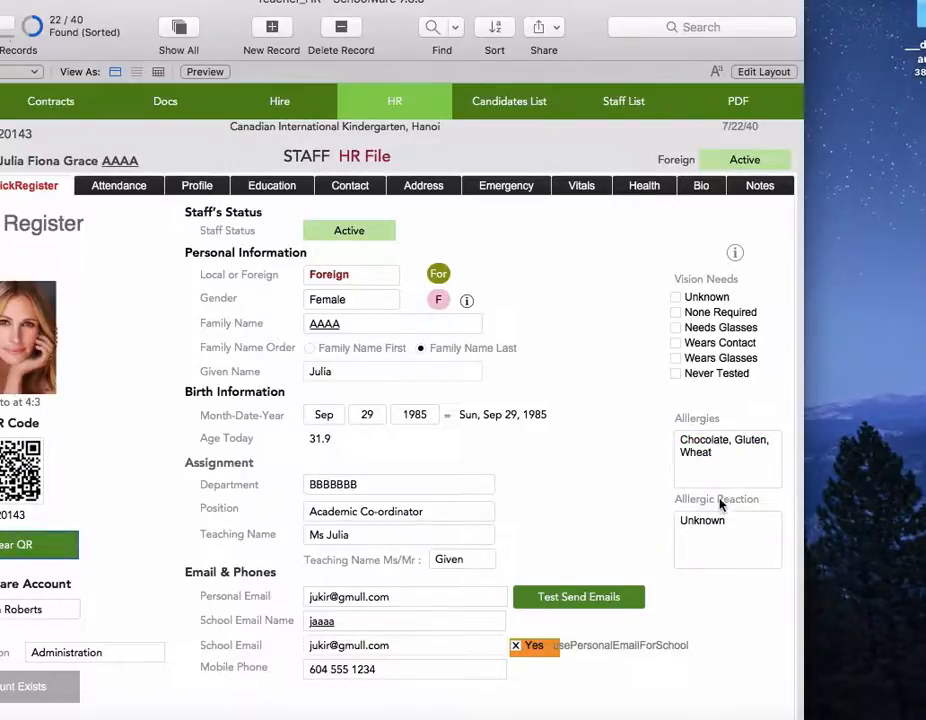